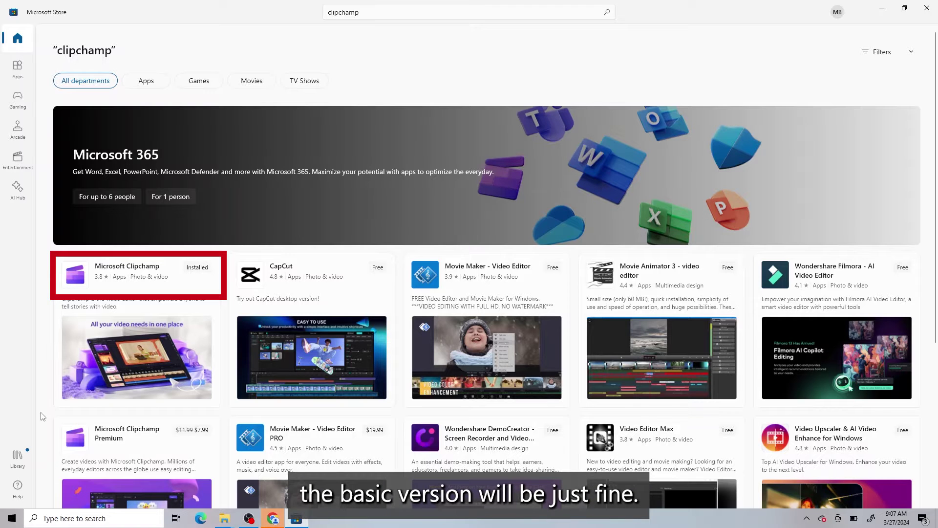
- Minimize the Microsoft Store window so the folder of concert .mov clips is visible
{"action": "left_click", "coordinate": [883, 9]}
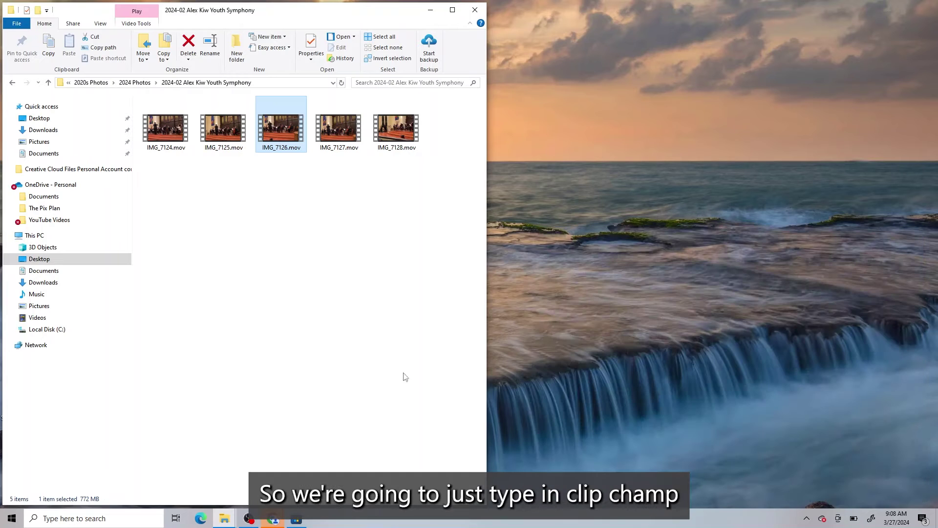
- Search Windows for 'clip' and launch Microsoft Clipchamp from the best match
{"action": "left_click", "coordinate": [125, 519]}
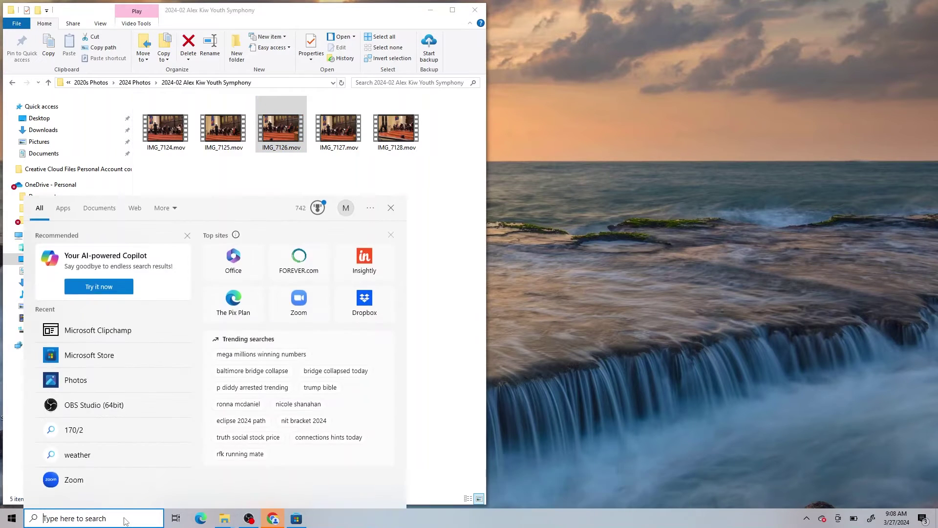
{"action": "type", "text": "clip"}
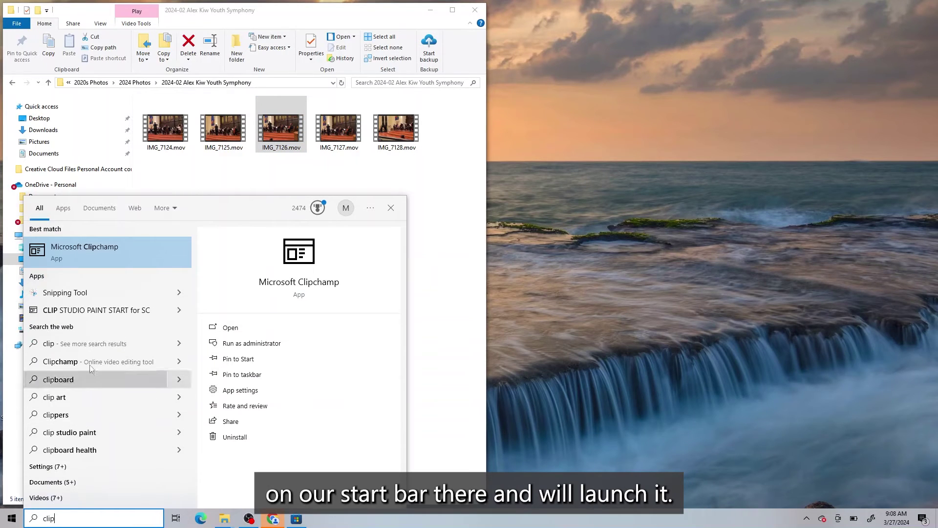
{"action": "left_click", "coordinate": [84, 250]}
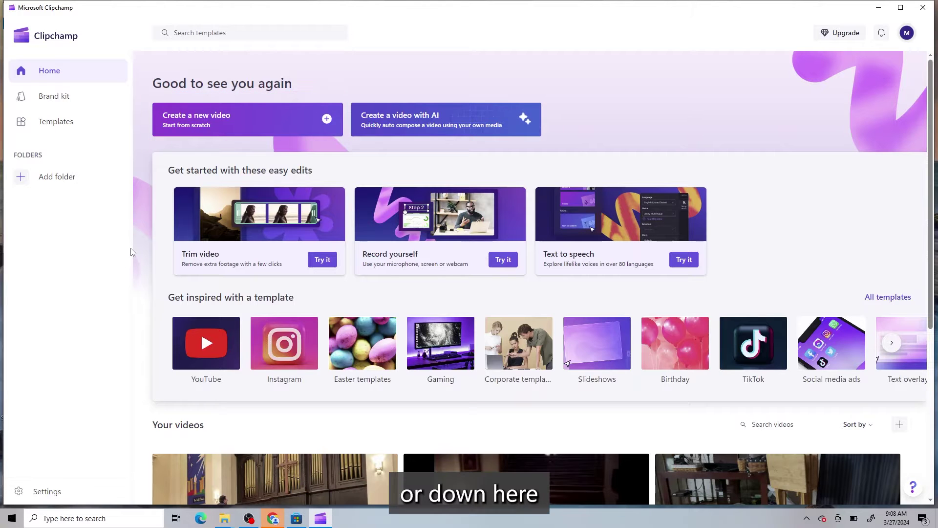
- Scroll down to Your videos and open the saved concert video project in the editor
{"action": "scroll", "coordinate": [145, 285], "scroll_direction": "down", "scroll_amount": 5}
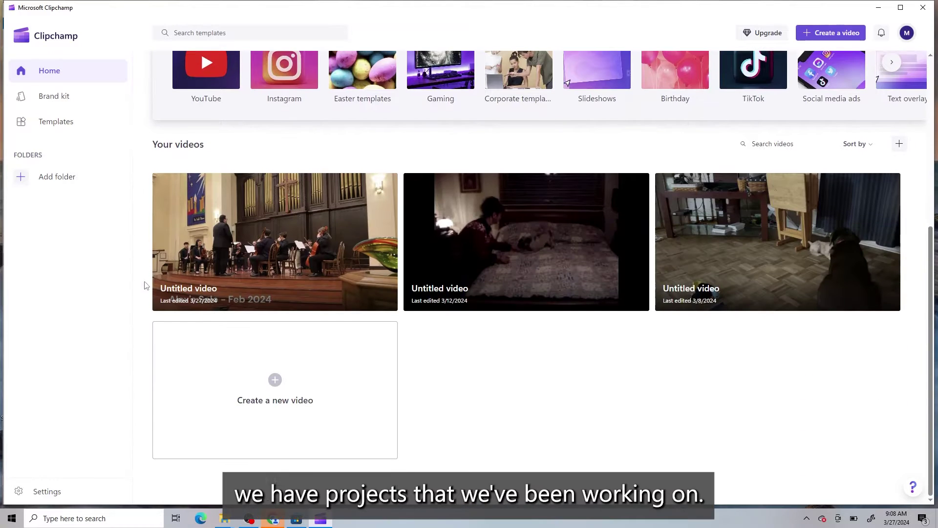
{"action": "left_click", "coordinate": [233, 263]}
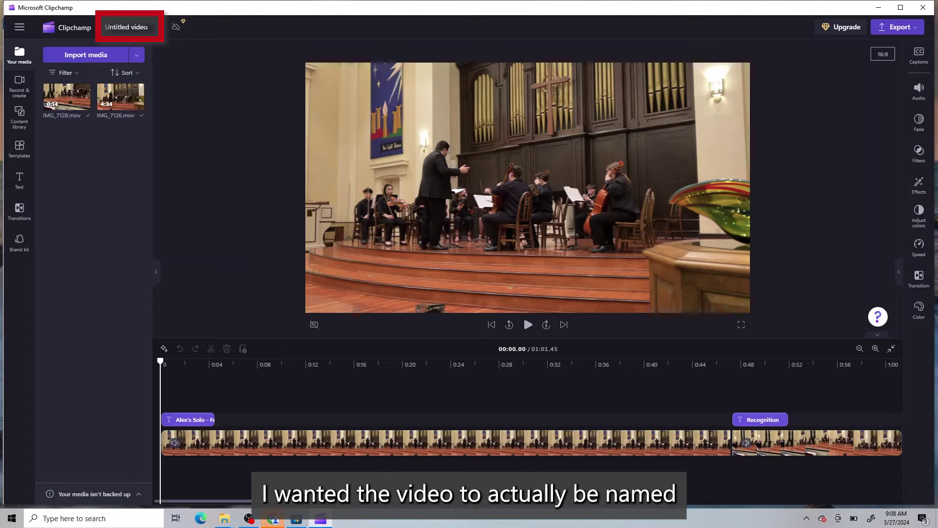
- Replace the Untitled video title with '2024-02 Youth Symph Highlights'
{"action": "left_click", "coordinate": [126, 27]}
{"action": "key", "text": "BackSpace"}
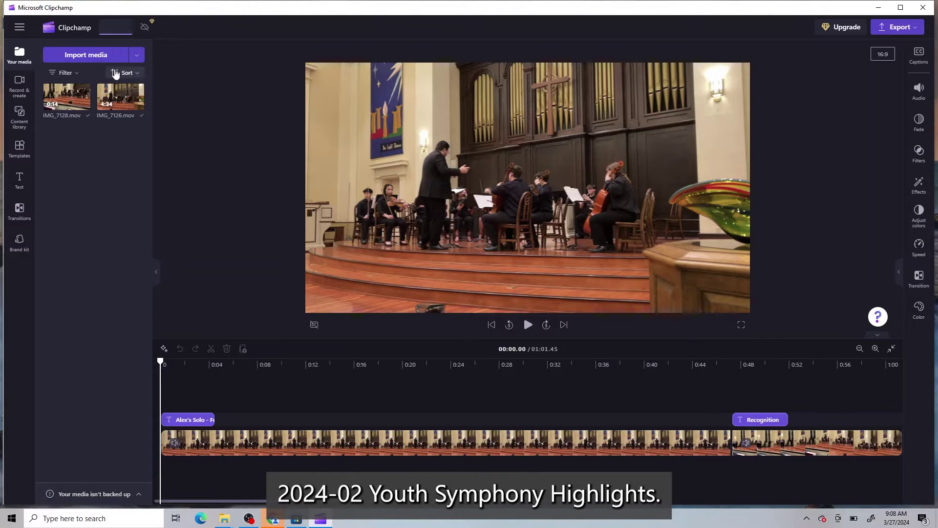
{"action": "type", "text": "2024-02 Youth Symph Highlight"}
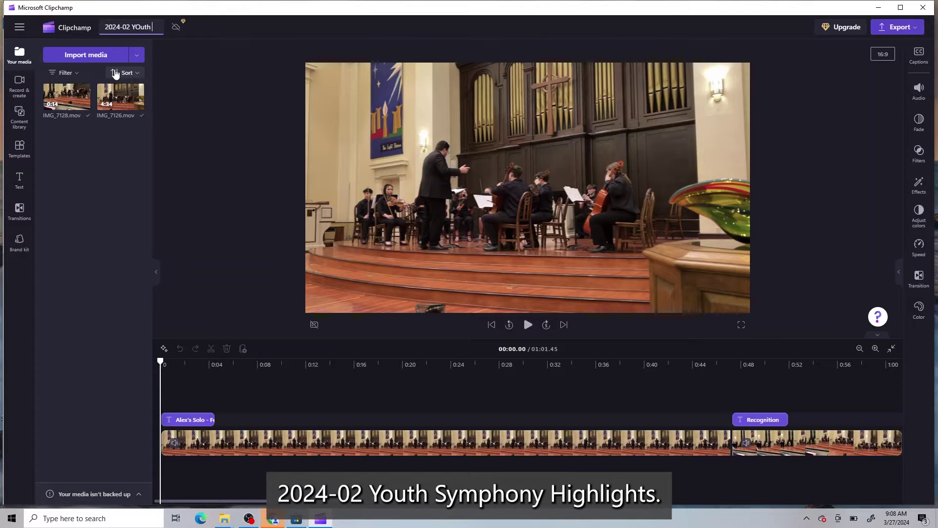
{"action": "type", "text": "ts"}
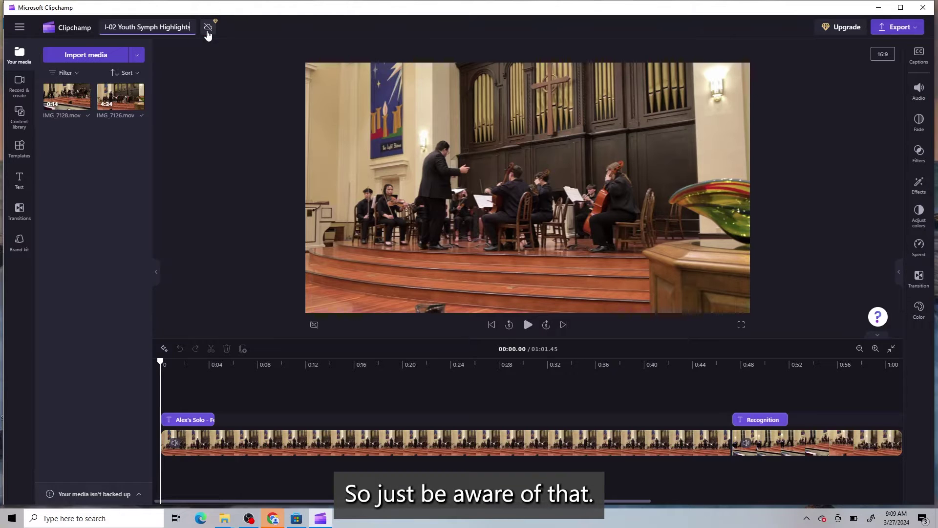
{"action": "left_click", "coordinate": [67, 186]}
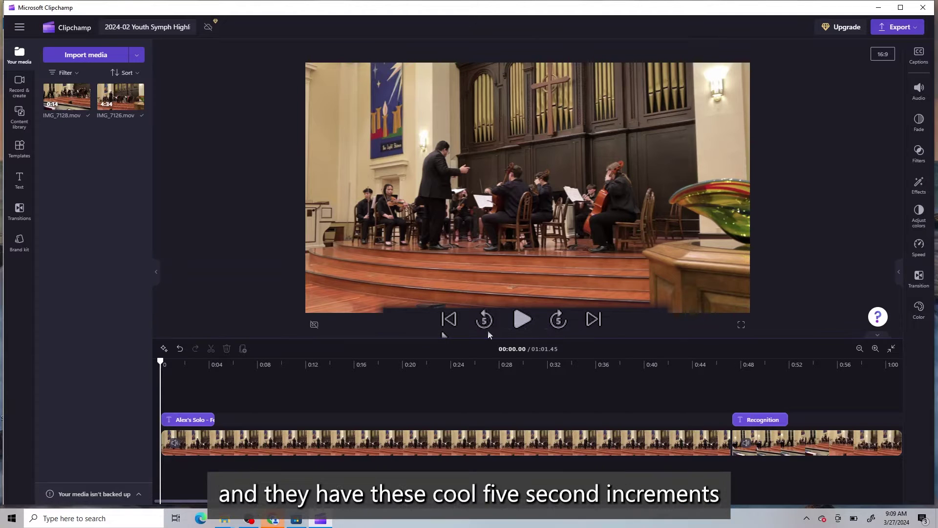
{"action": "left_click", "coordinate": [557, 323]}
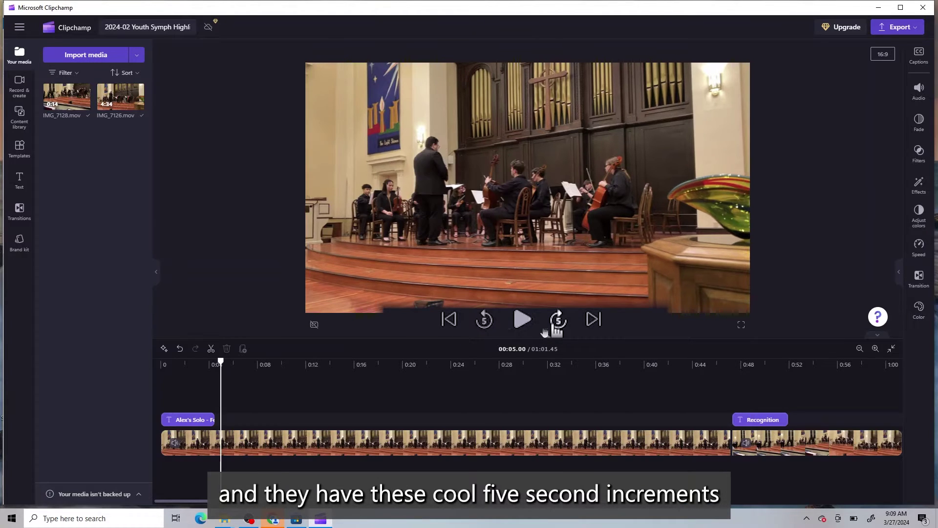
{"action": "left_click", "coordinate": [557, 323]}
{"action": "left_click", "coordinate": [557, 322]}
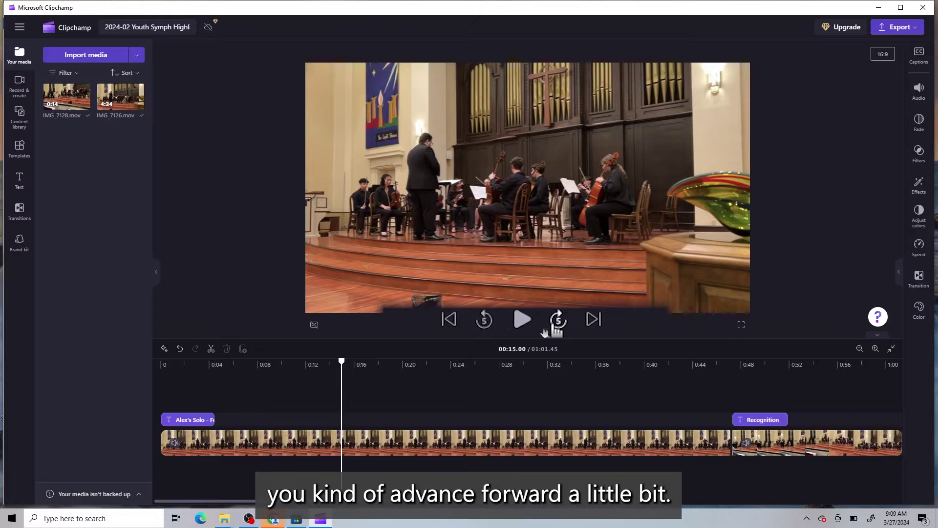
{"action": "left_click", "coordinate": [556, 287]}
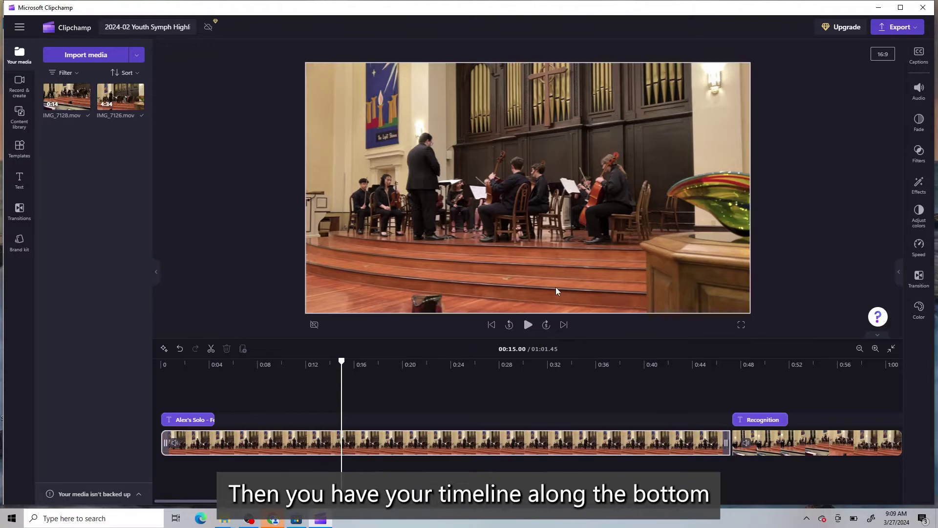
{"action": "key", "text": "Escape"}
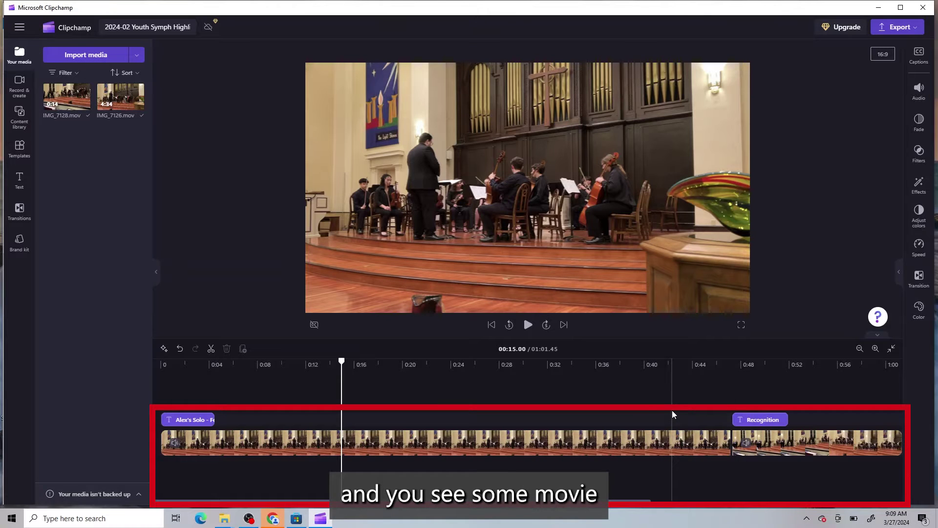
{"action": "left_click", "coordinate": [472, 445]}
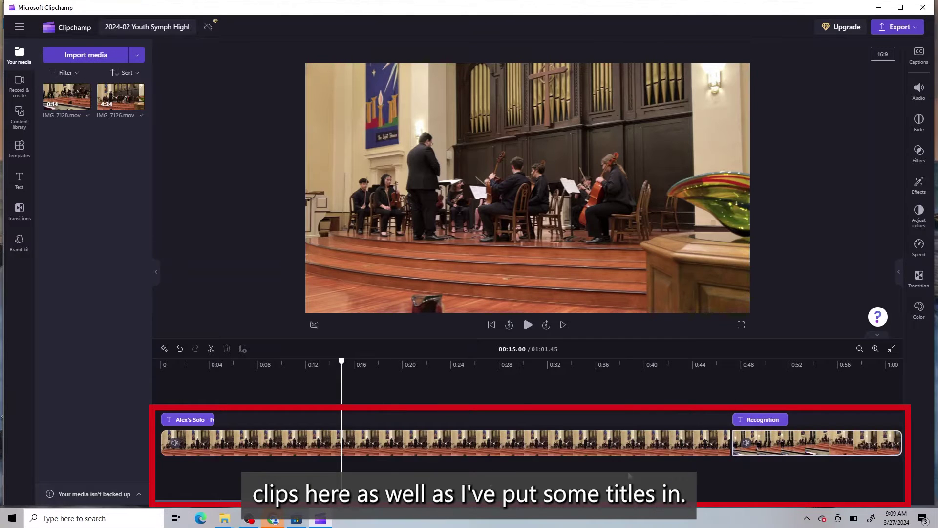
{"action": "left_click", "coordinate": [195, 423]}
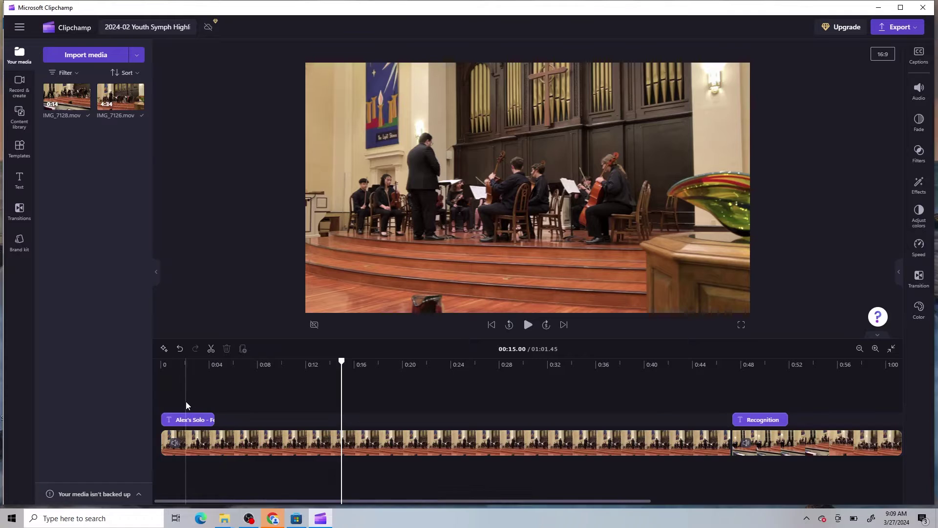
{"action": "left_click", "coordinate": [743, 443]}
{"action": "left_click", "coordinate": [429, 416]}
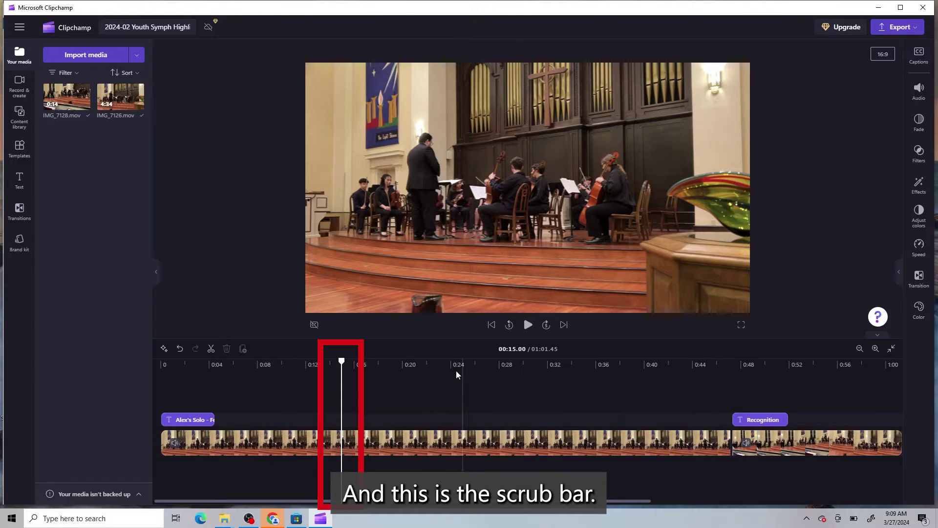
{"action": "left_click_drag", "start_coordinate": [391, 367], "coordinate": [563, 396]}
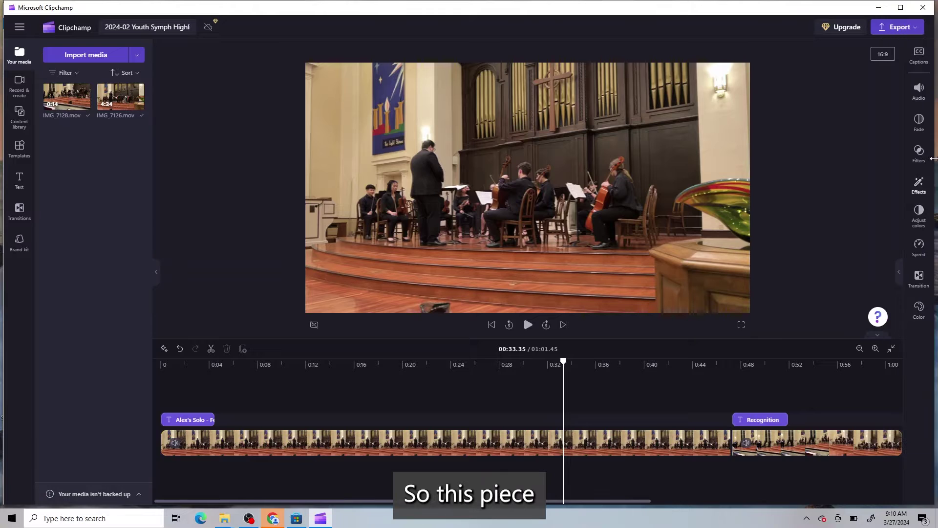
{"action": "left_click", "coordinate": [788, 447]}
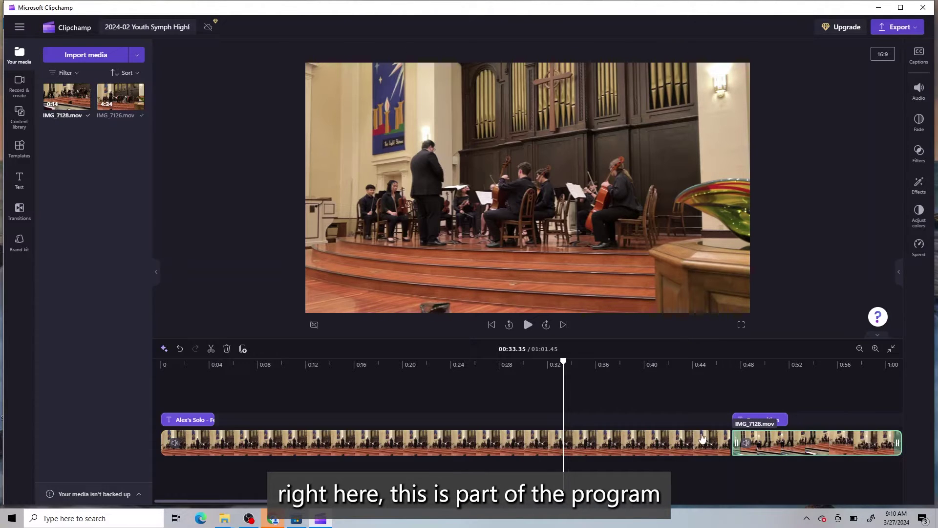
{"action": "left_click_drag", "start_coordinate": [563, 362], "coordinate": [821, 368]}
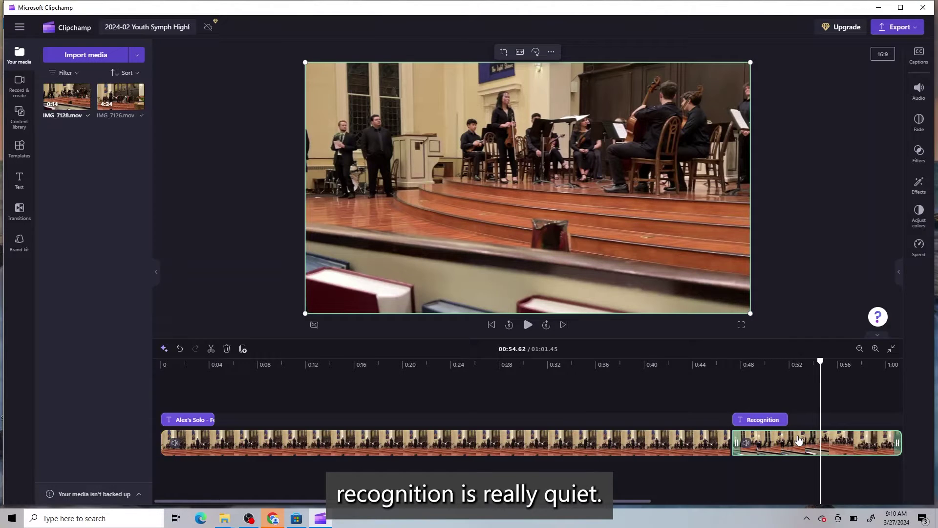
{"action": "left_click", "coordinate": [919, 91]}
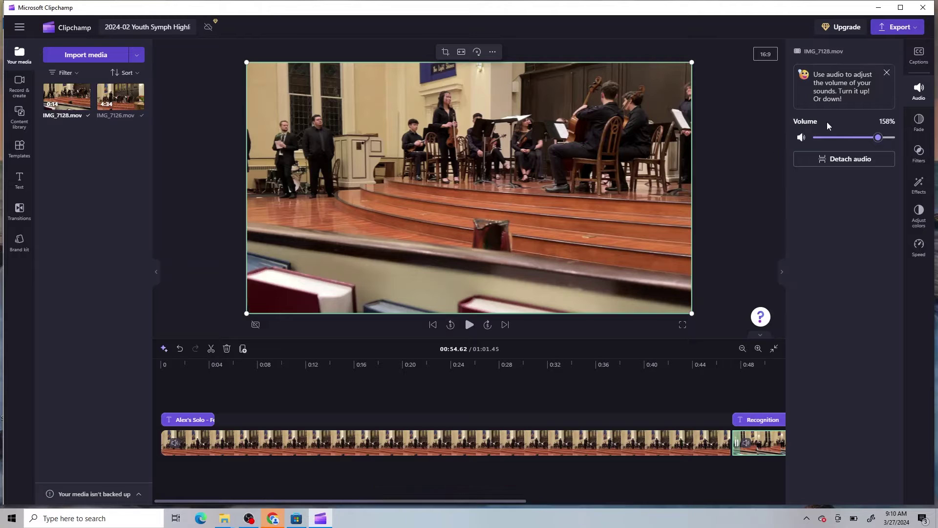
{"action": "left_click", "coordinate": [886, 73]}
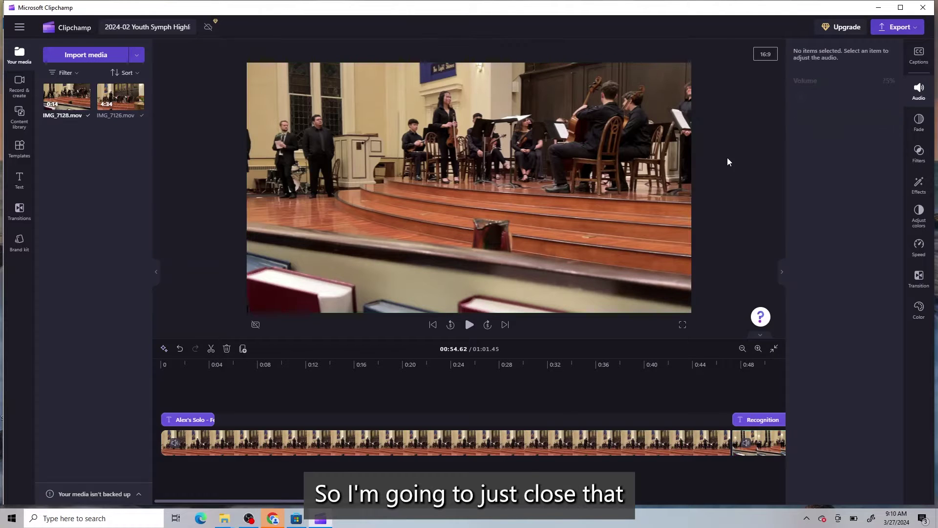
{"action": "left_click", "coordinate": [918, 92]}
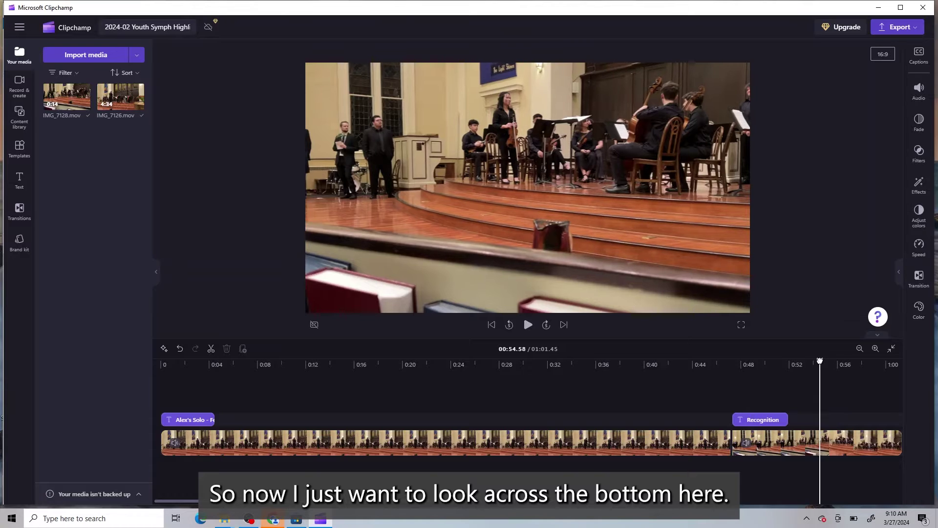
- Scrub the playhead to about 0:19 and 0:44 to review the IMG_7126.mov clip
{"action": "left_click_drag", "start_coordinate": [820, 410], "coordinate": [144, 413]}
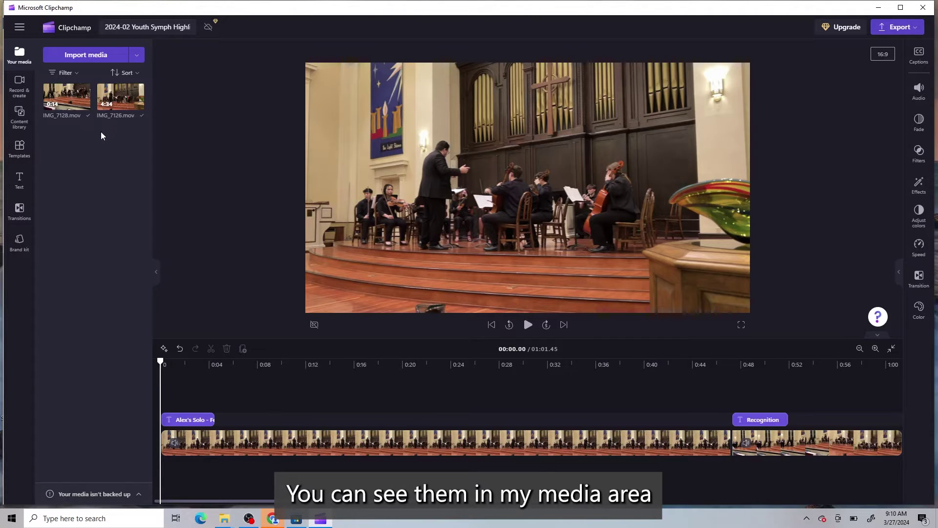
{"action": "left_click", "coordinate": [542, 446]}
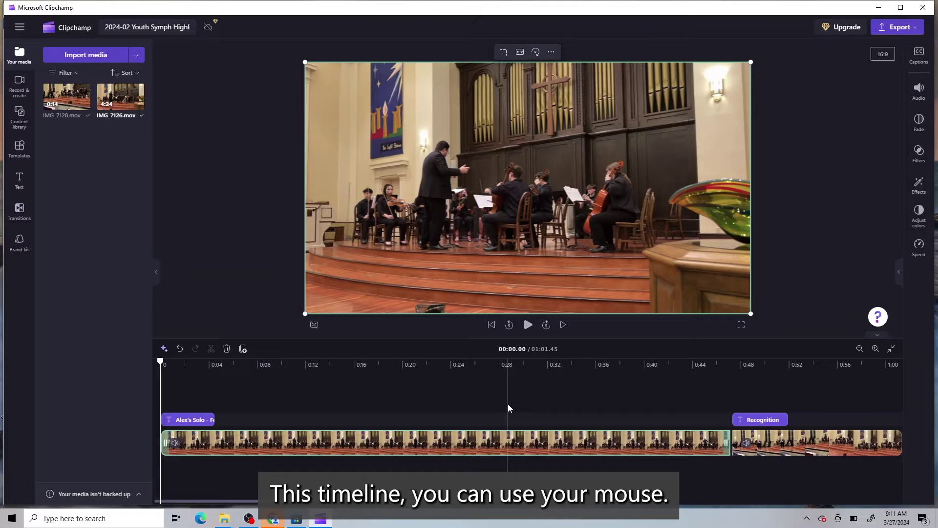
{"action": "scroll", "coordinate": [508, 403], "scroll_direction": "down", "scroll_amount": 2}
{"action": "scroll", "coordinate": [508, 404], "scroll_direction": "up", "scroll_amount": 3}
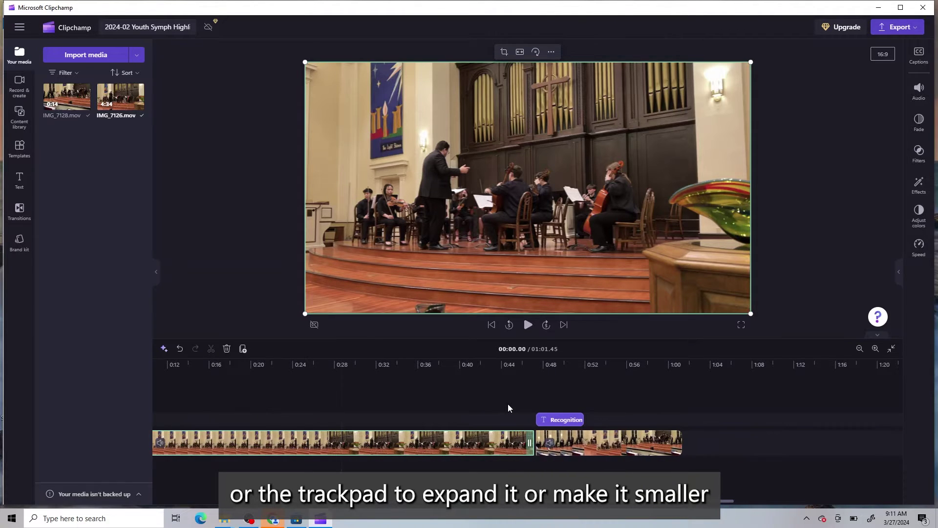
{"action": "left_click", "coordinate": [508, 404]}
- Adjust the timeline zoom and park the playhead at the 1:01.45 project end
{"action": "scroll", "coordinate": [508, 404], "scroll_direction": "down", "scroll_amount": 2}
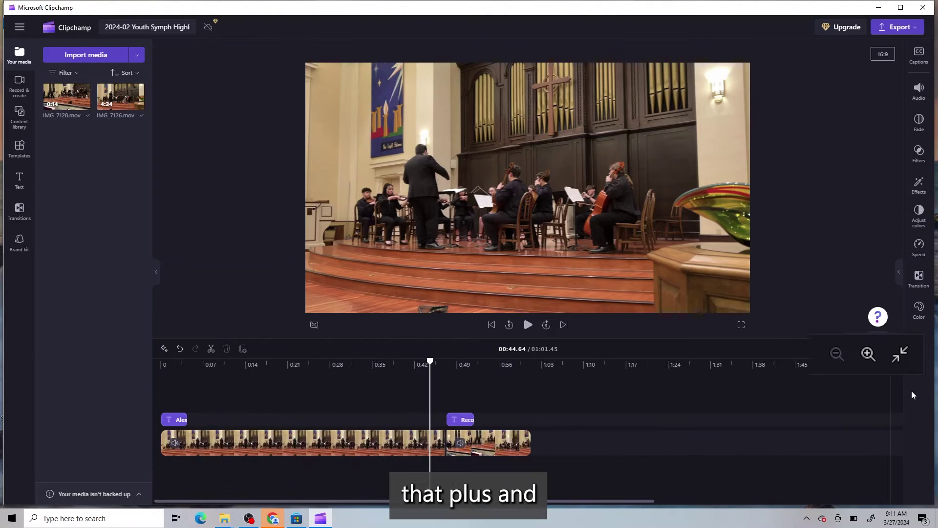
{"action": "left_click", "coordinate": [870, 357]}
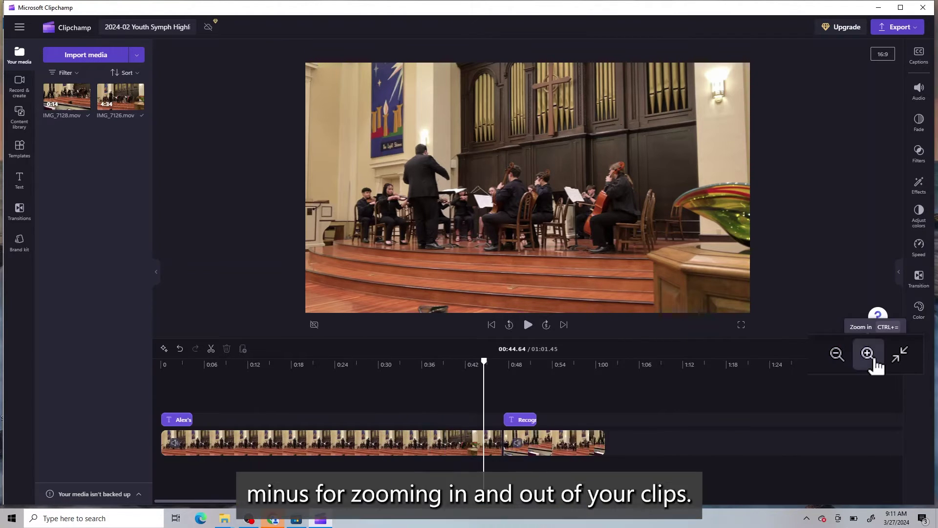
{"action": "left_click", "coordinate": [837, 355]}
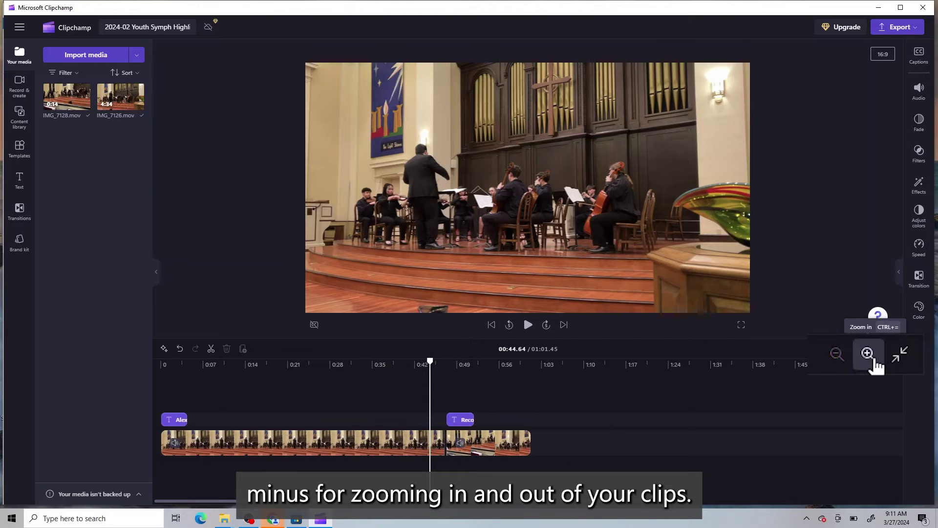
{"action": "left_click", "coordinate": [532, 393]}
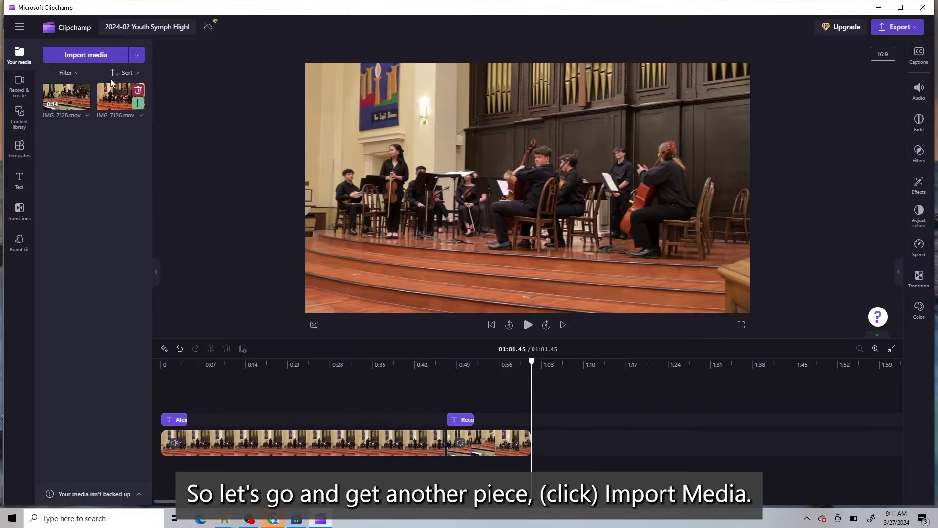
- Import IMG_7127.mov and drag the concert clip onto the end of the timeline
{"action": "left_click", "coordinate": [108, 58]}
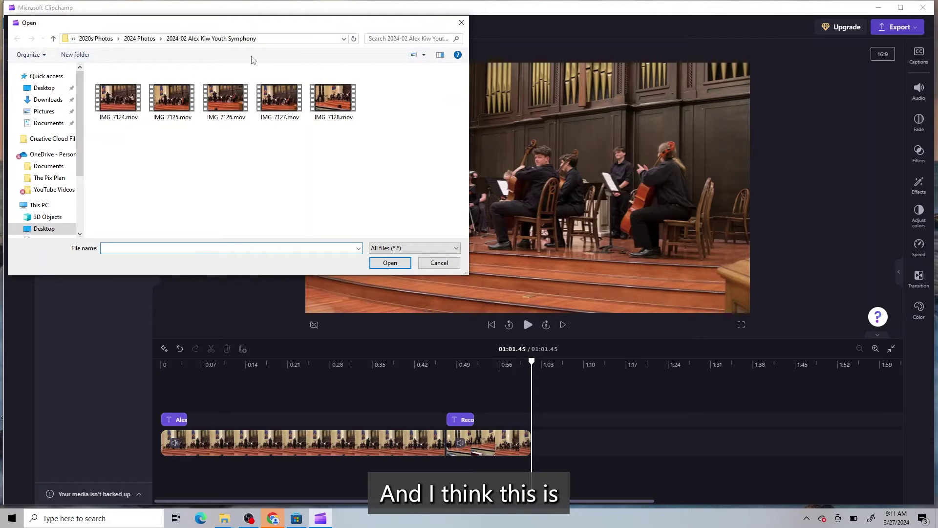
{"action": "left_click", "coordinate": [286, 115]}
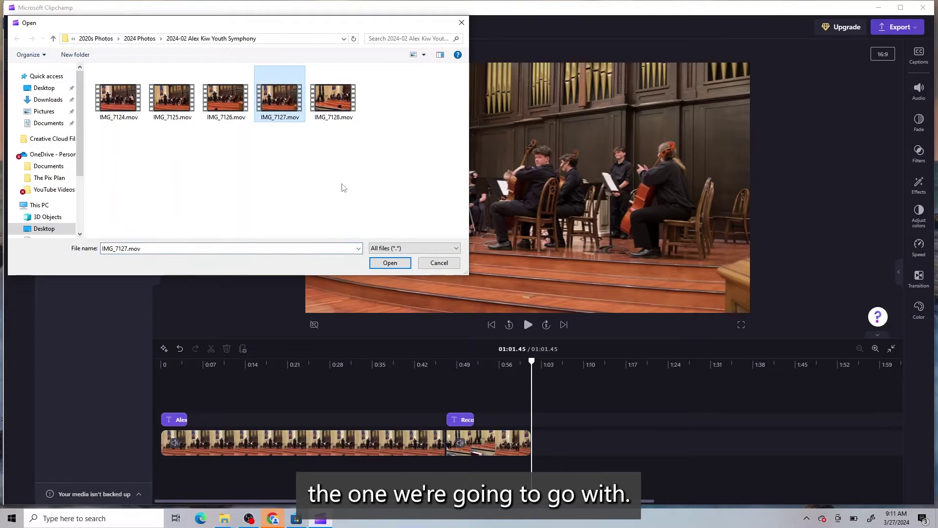
{"action": "left_click", "coordinate": [390, 264]}
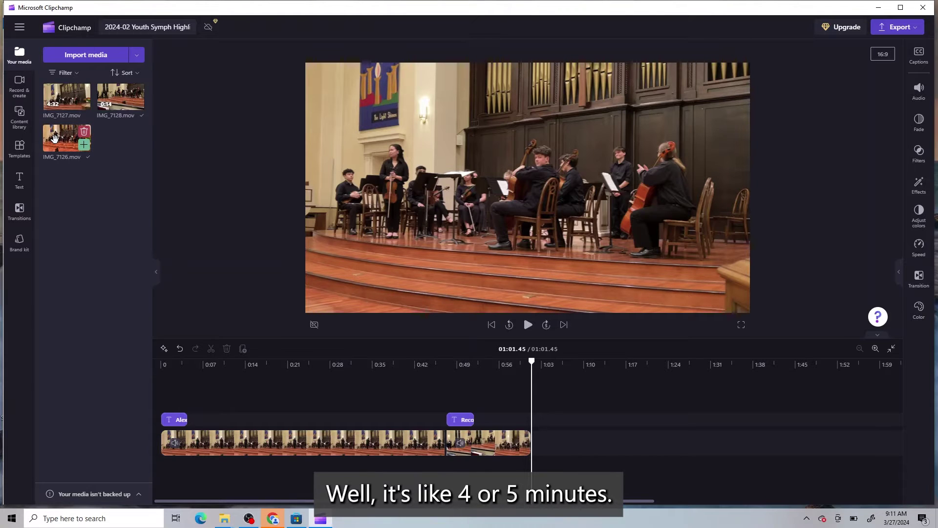
{"action": "left_click_drag", "start_coordinate": [54, 138], "coordinate": [553, 455]}
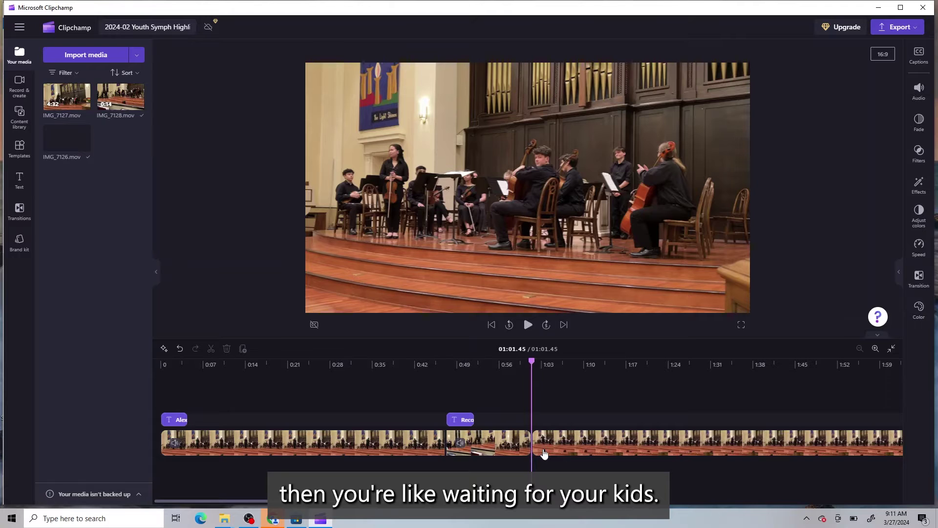
{"action": "scroll", "coordinate": [545, 454], "scroll_direction": "down", "scroll_amount": 5}
- Select the new concert clip and zoom the timeline out six steps to see it whole
{"action": "left_click", "coordinate": [359, 372]}
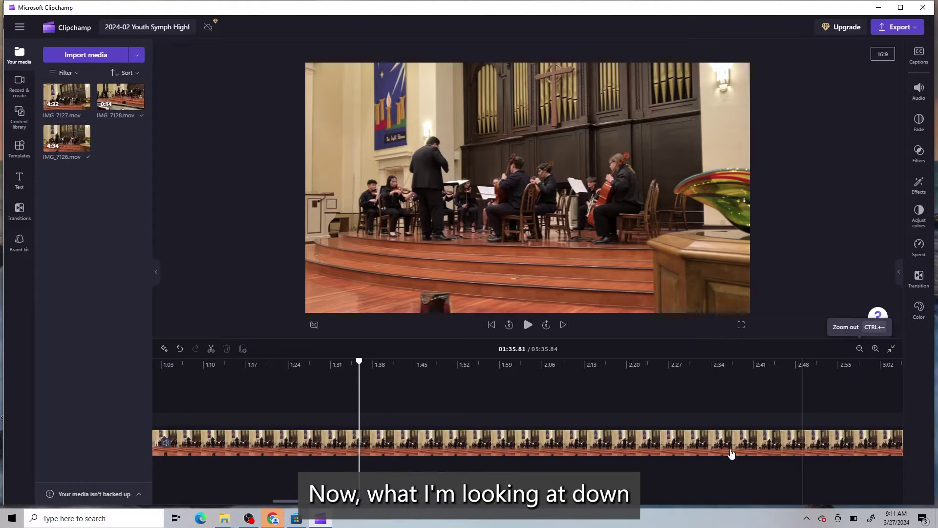
{"action": "left_click", "coordinate": [577, 440]}
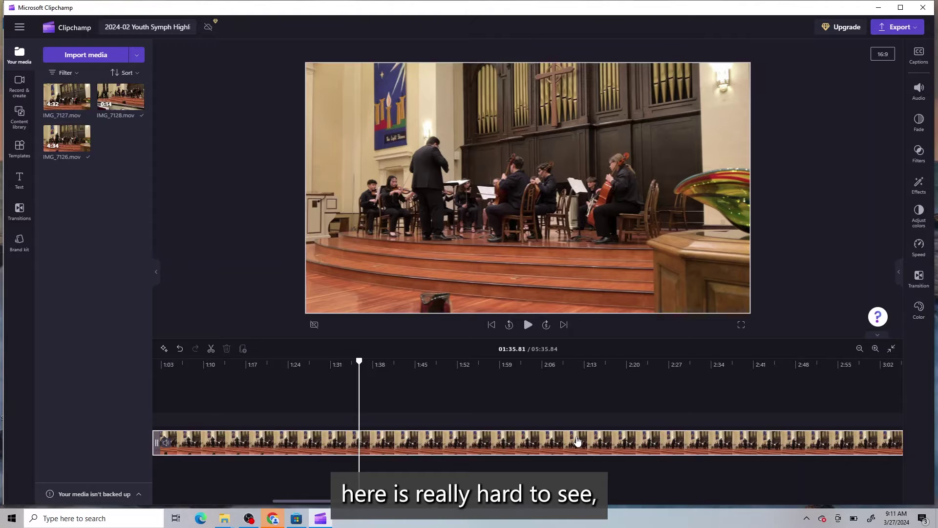
{"action": "left_click", "coordinate": [859, 349]}
{"action": "left_click", "coordinate": [859, 349]}
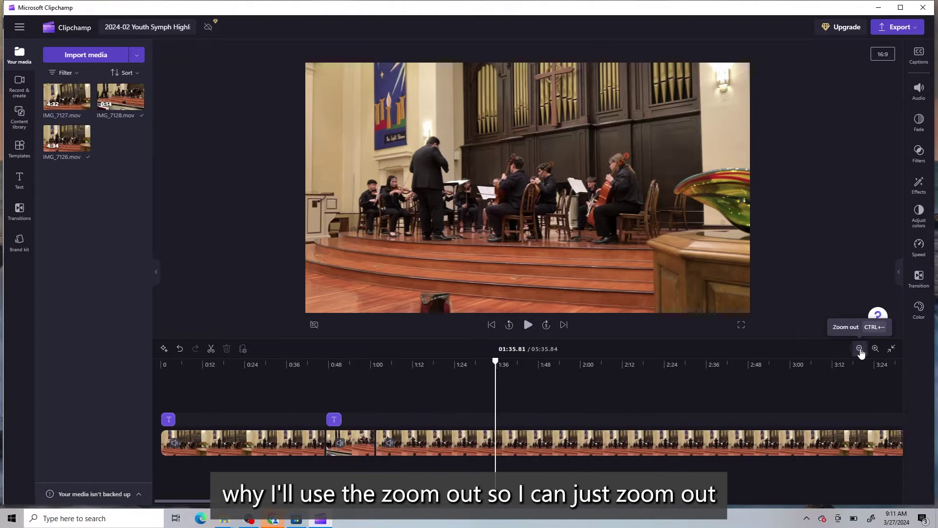
{"action": "left_click", "coordinate": [859, 348]}
{"action": "left_click", "coordinate": [860, 349]}
{"action": "left_click", "coordinate": [859, 349]}
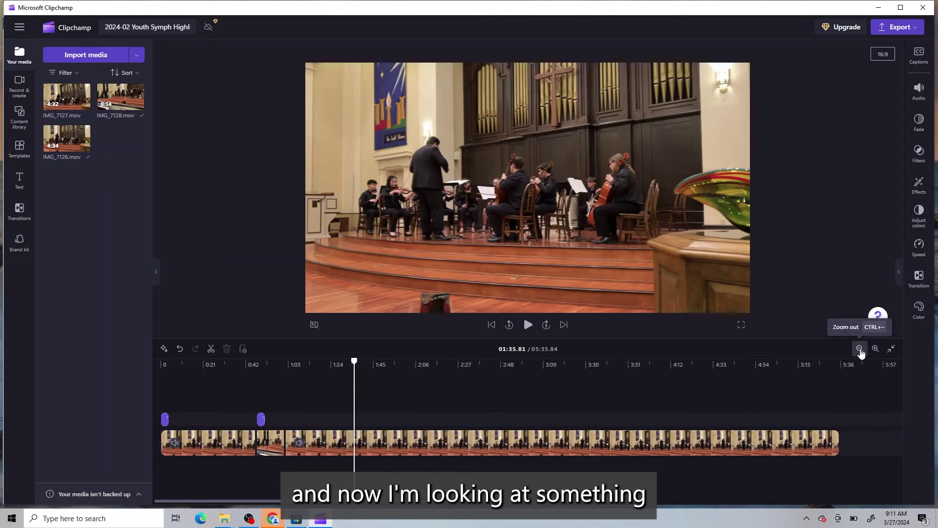
{"action": "left_click", "coordinate": [859, 348]}
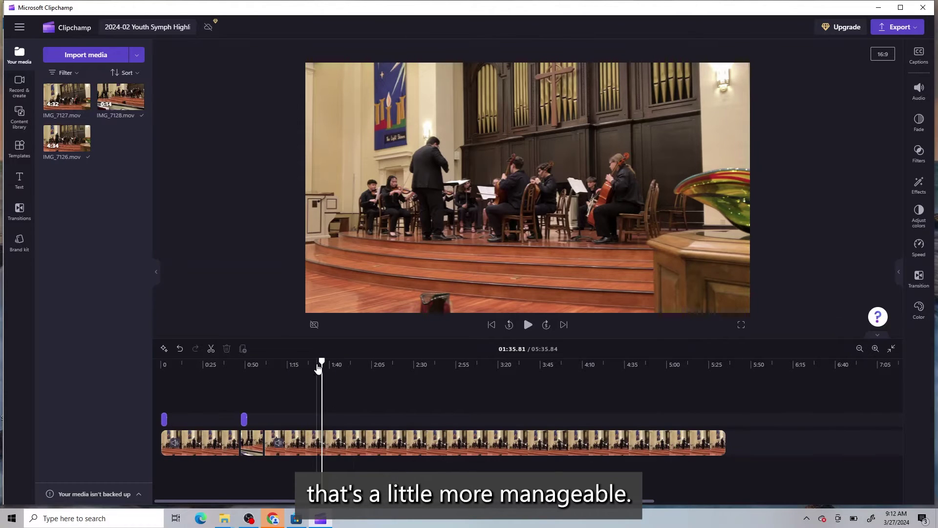
{"action": "left_click_drag", "start_coordinate": [322, 362], "coordinate": [661, 360]}
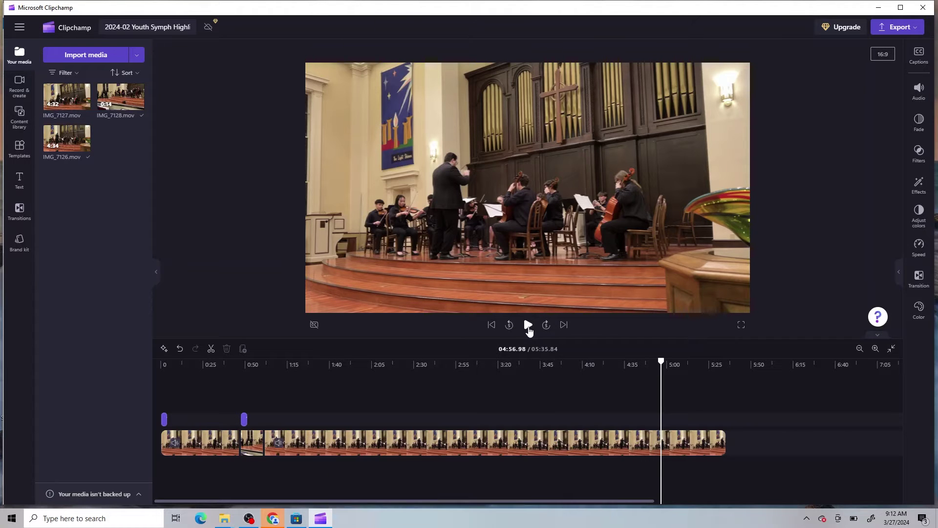
- Play through the piece's ending and park the playhead at about 5:02
{"action": "left_click", "coordinate": [529, 330]}
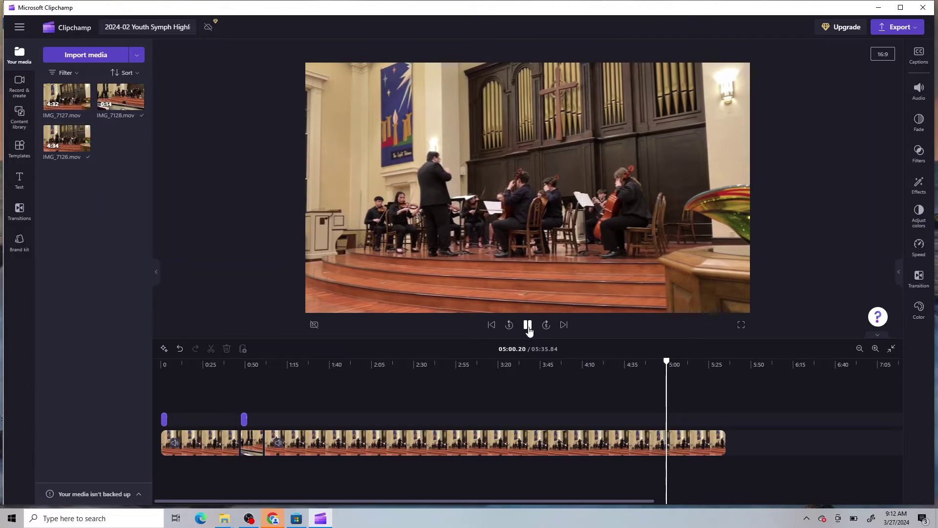
{"action": "left_click", "coordinate": [528, 330]}
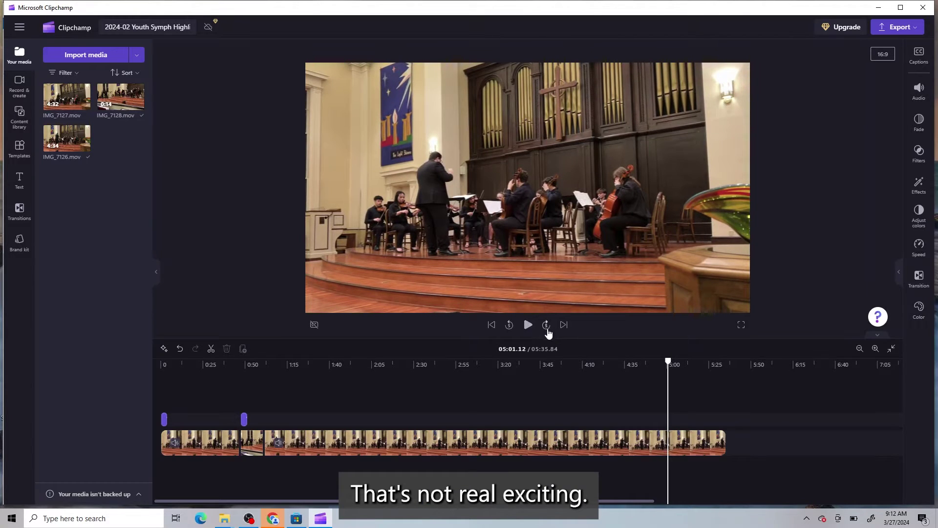
{"action": "left_click", "coordinate": [547, 329]}
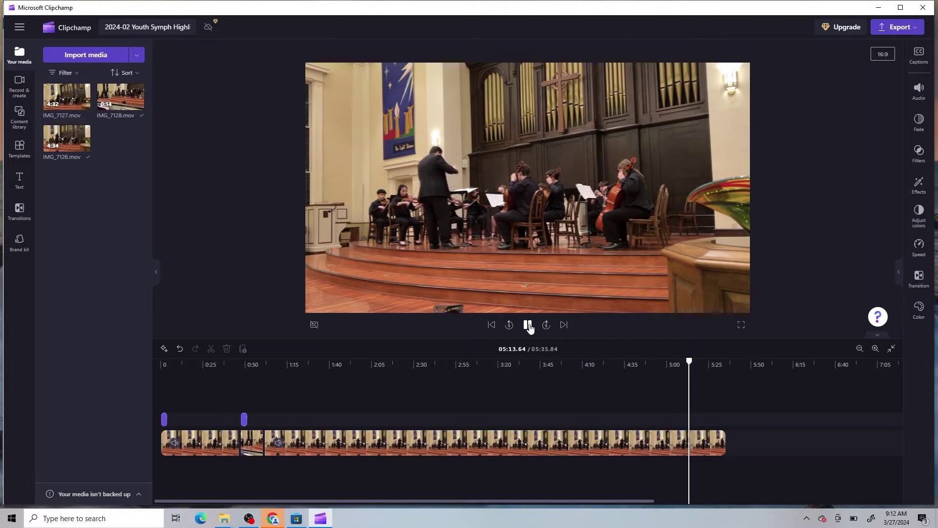
{"action": "left_click", "coordinate": [528, 325]}
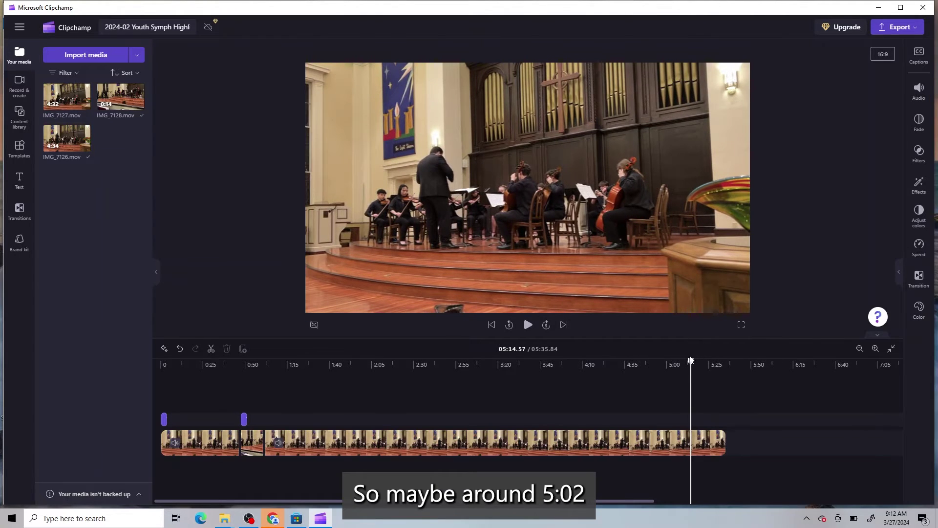
{"action": "left_click_drag", "start_coordinate": [689, 360], "coordinate": [669, 362]}
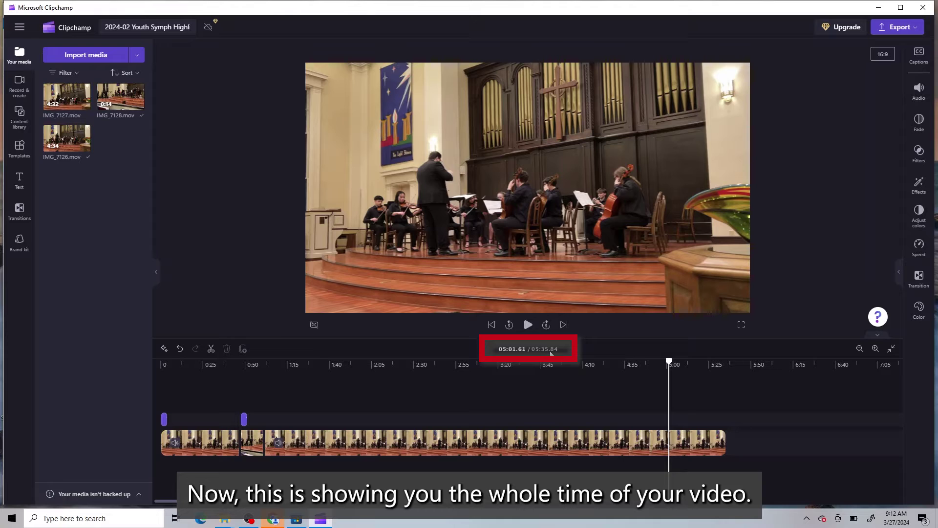
{"action": "left_click", "coordinate": [662, 444]}
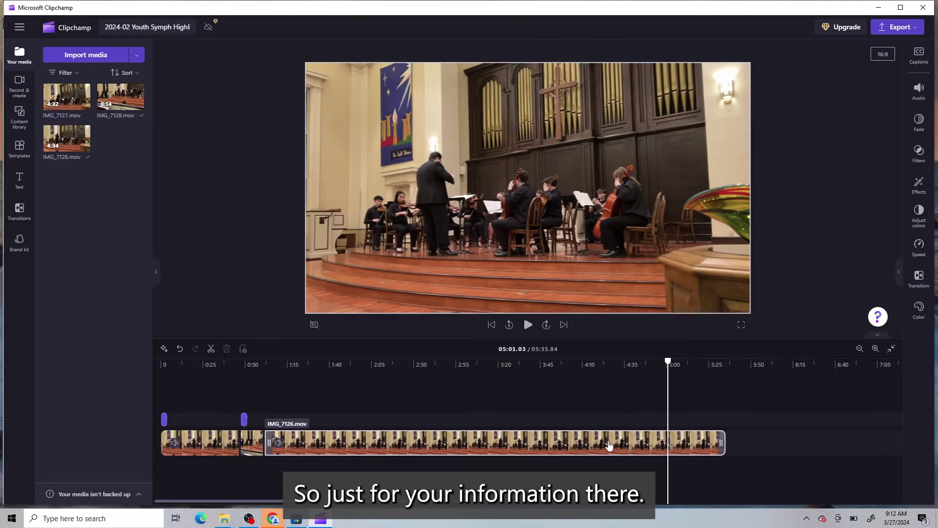
{"action": "left_click", "coordinate": [668, 431]}
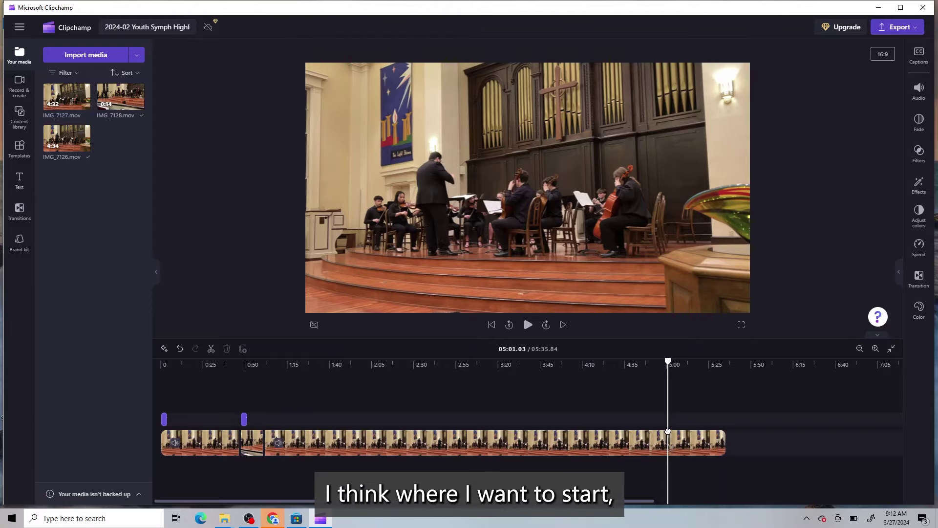
- Split the new clip at about 5:00, delete the long middle piece, and close the gap
{"action": "left_click", "coordinate": [211, 350]}
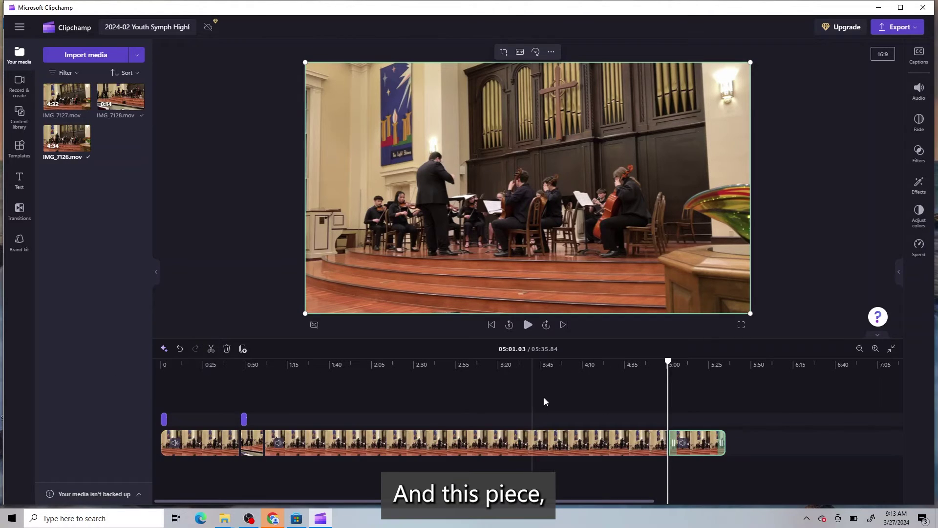
{"action": "left_click", "coordinate": [628, 443]}
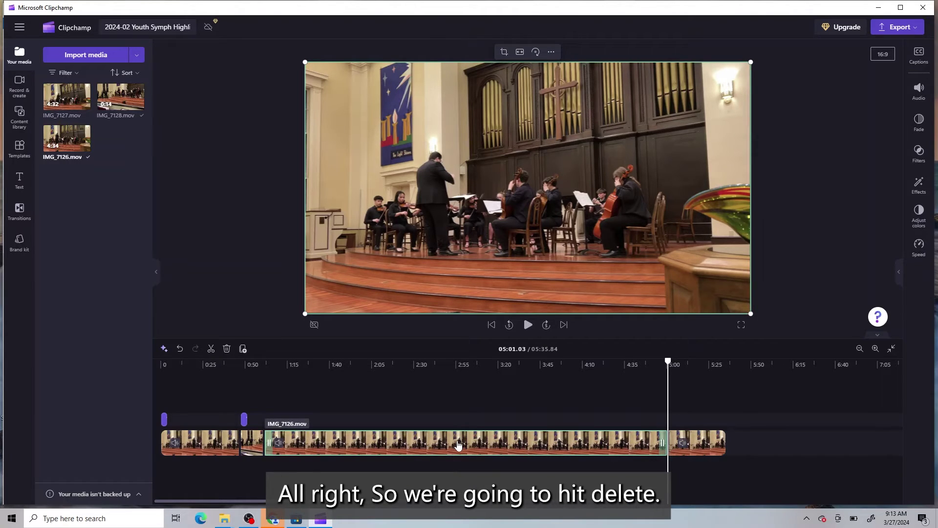
{"action": "key", "text": "Delete"}
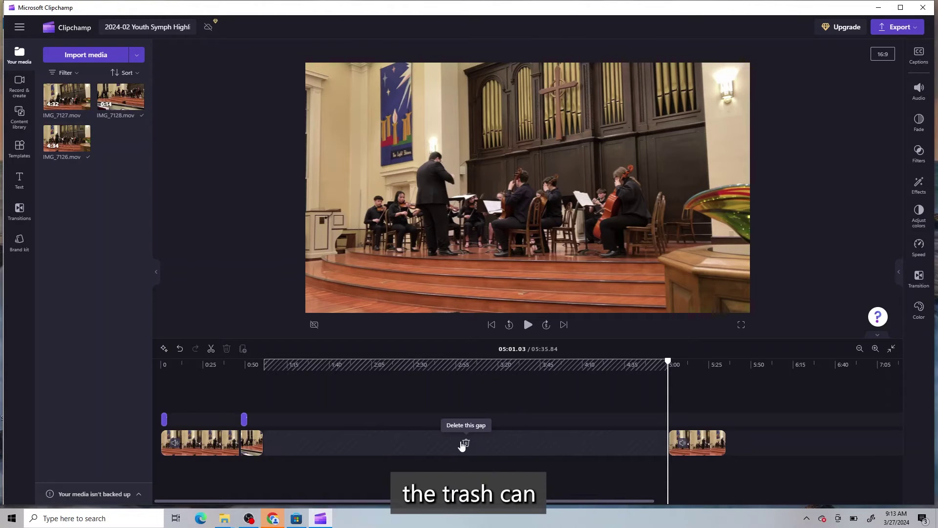
{"action": "left_click", "coordinate": [467, 446]}
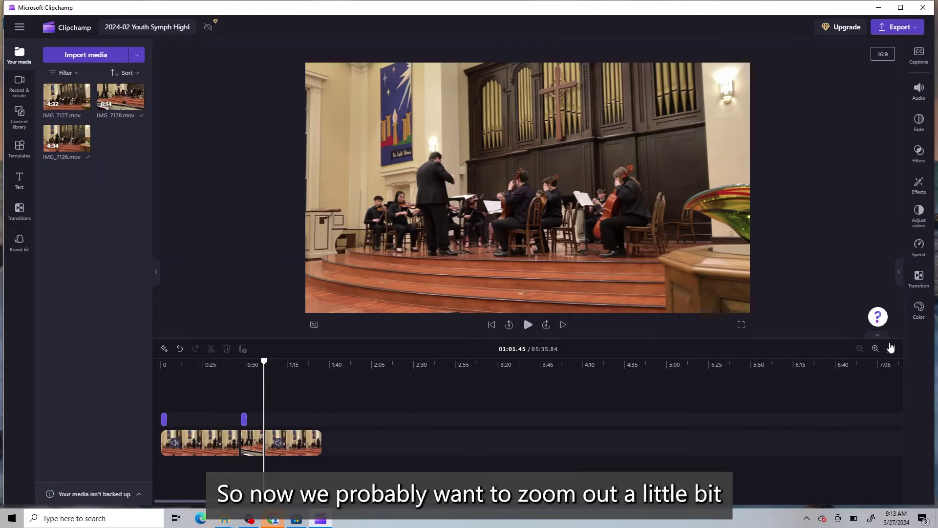
{"action": "left_click", "coordinate": [875, 349]}
{"action": "left_click", "coordinate": [874, 349]}
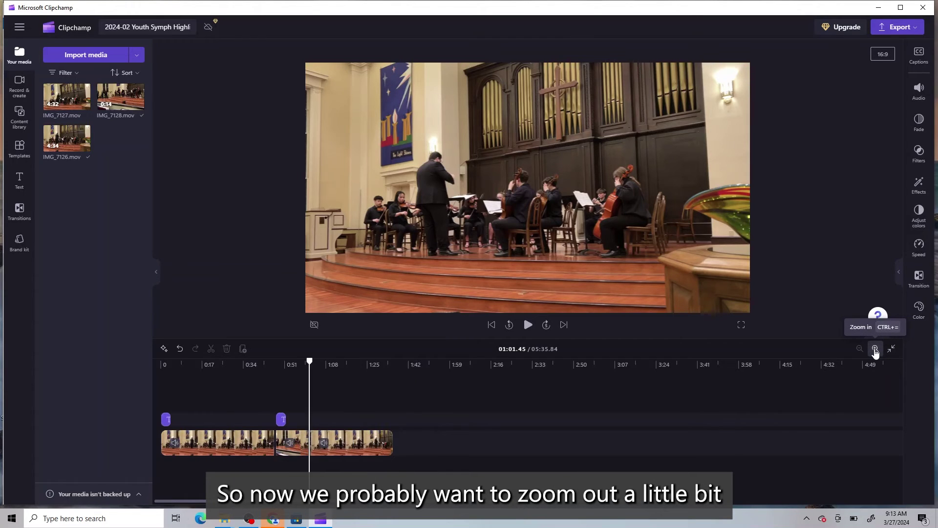
{"action": "left_click", "coordinate": [875, 349]}
{"action": "left_click", "coordinate": [376, 453]}
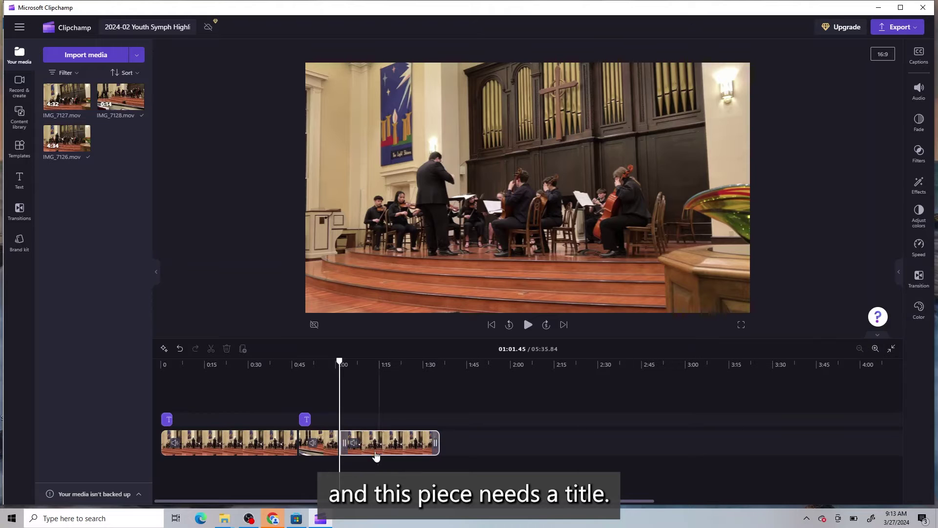
{"action": "left_click", "coordinate": [305, 421]}
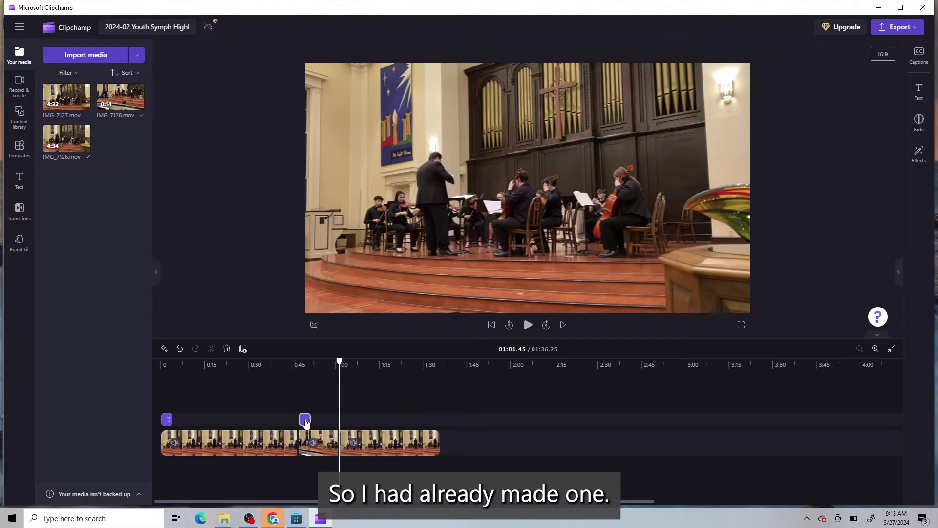
{"action": "left_click", "coordinate": [875, 348]}
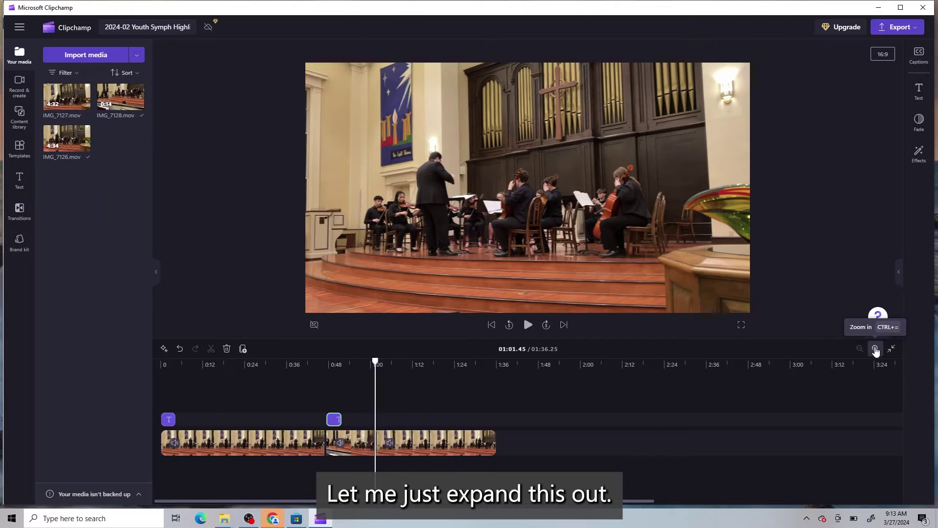
{"action": "left_click_drag", "start_coordinate": [160, 391], "coordinate": [176, 393]}
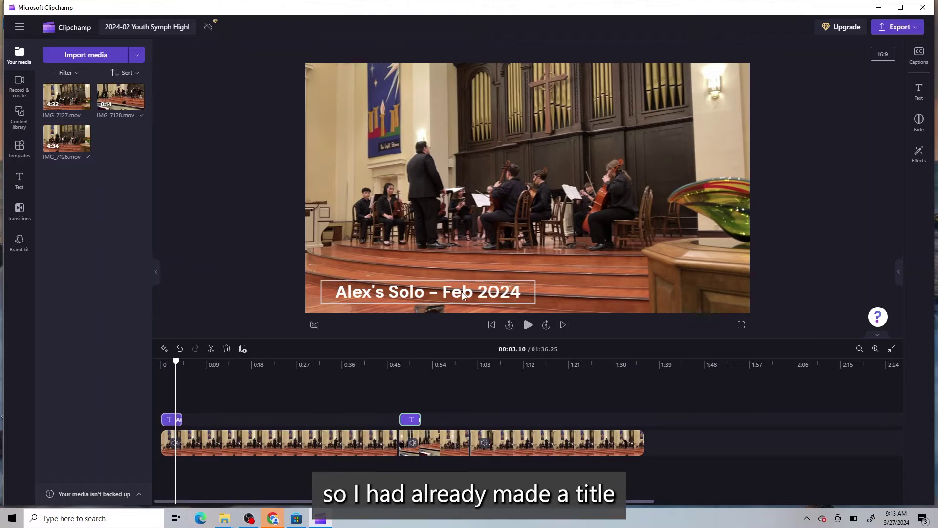
{"action": "left_click", "coordinate": [174, 418]}
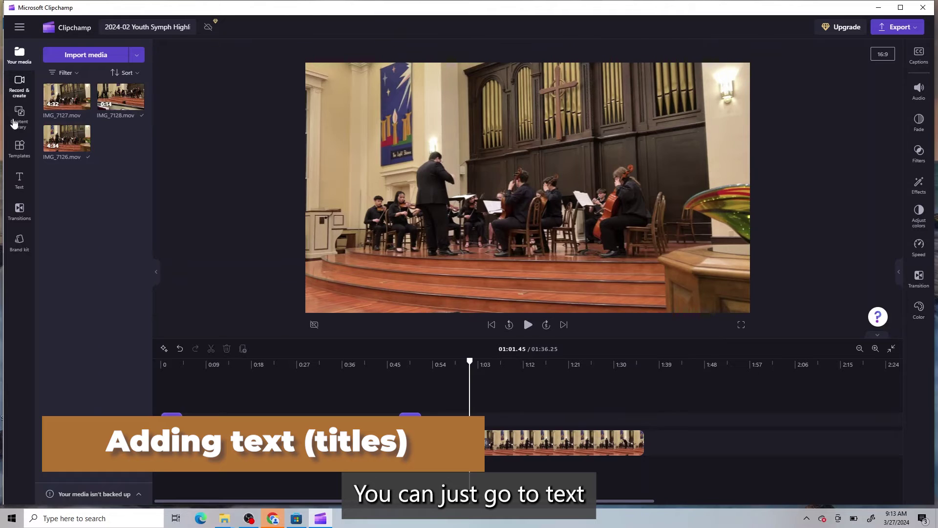
- Add a plain text title 'Piece 04 of Concert' and widen it to fit one line
{"action": "left_click", "coordinate": [22, 184]}
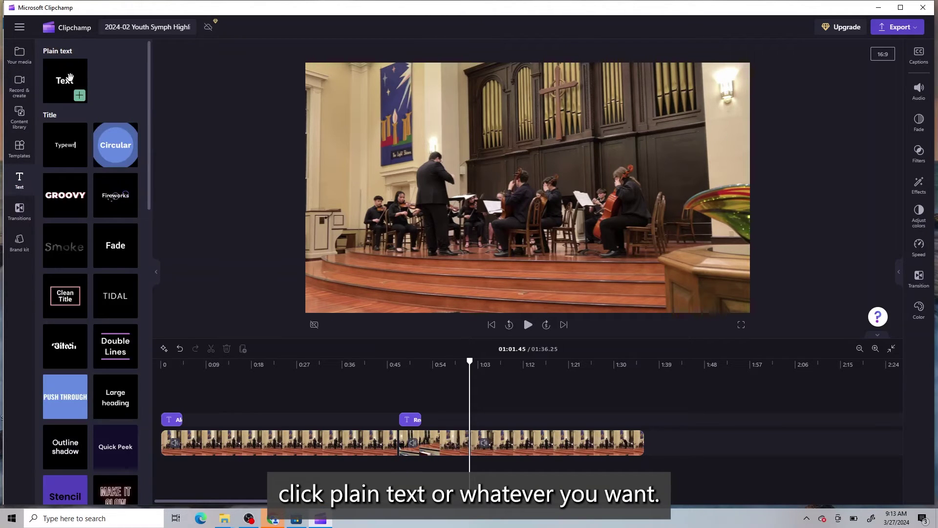
{"action": "mouse_move", "coordinate": [79, 99]}
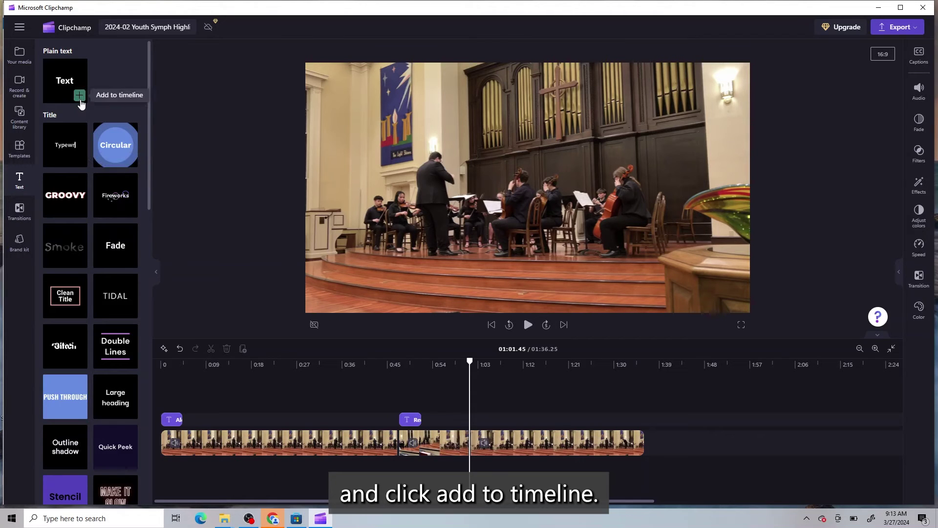
{"action": "left_click", "coordinate": [80, 98]}
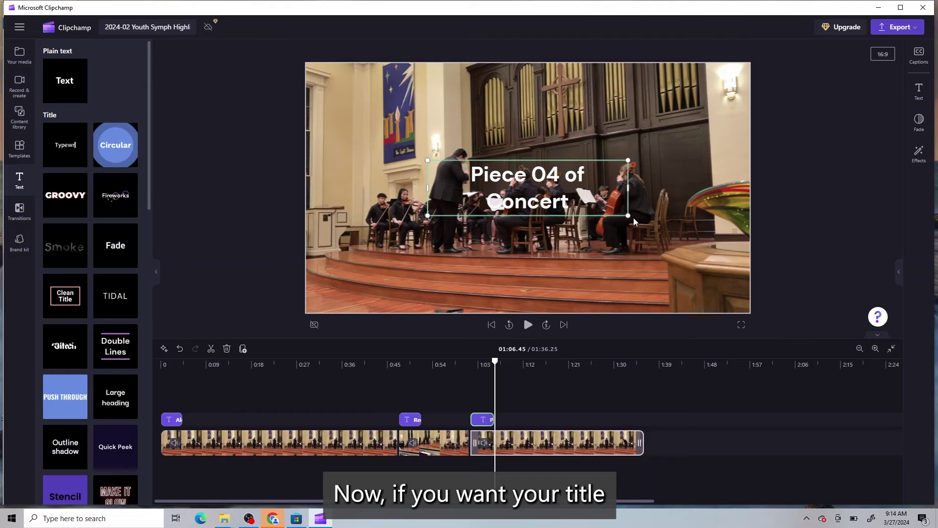
{"action": "left_click_drag", "start_coordinate": [628, 188], "coordinate": [668, 188]}
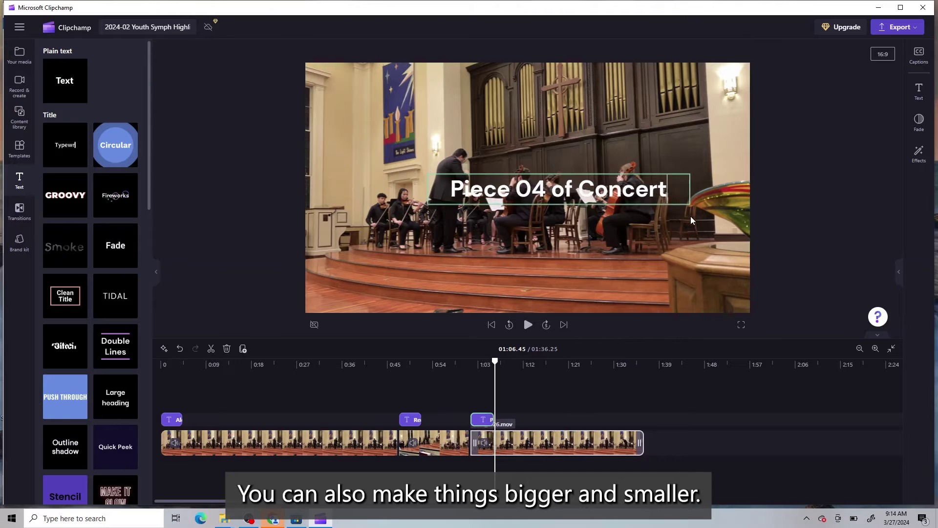
- Move the 'Piece 04 of Concert' title into the bottom-left corner of the video frame
{"action": "left_click", "coordinate": [574, 186]}
{"action": "left_click", "coordinate": [553, 180]}
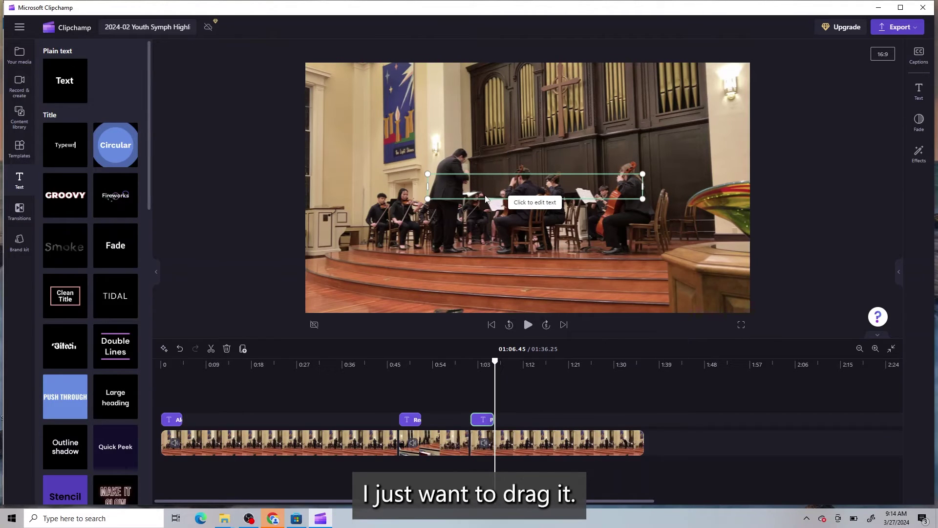
{"action": "left_click_drag", "start_coordinate": [485, 195], "coordinate": [493, 157]}
{"action": "left_click", "coordinate": [494, 153]}
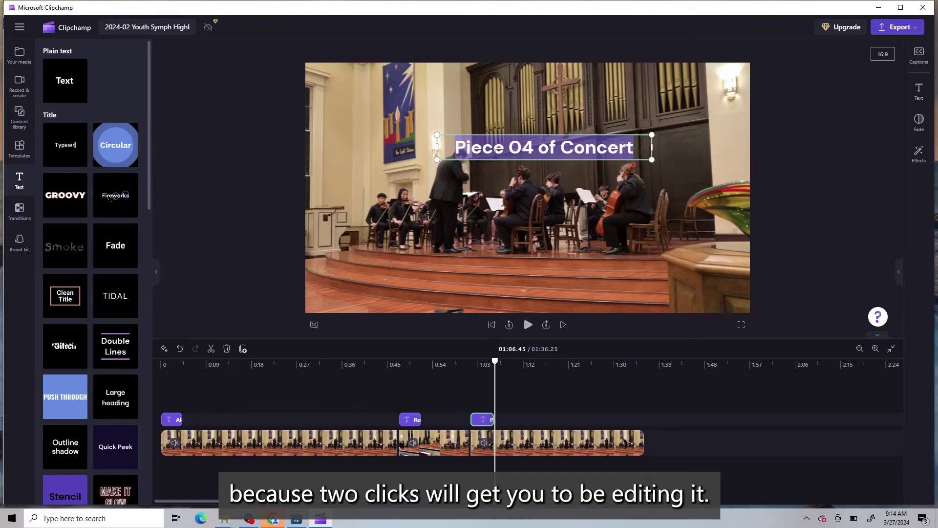
{"action": "key", "text": "BackSpace"}
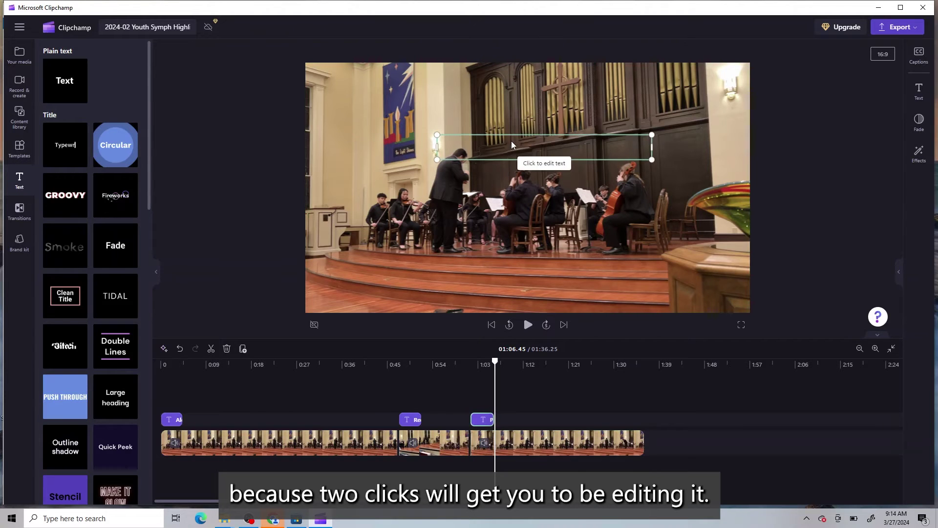
{"action": "key", "text": "ctrl+z"}
{"action": "left_click", "coordinate": [489, 186]}
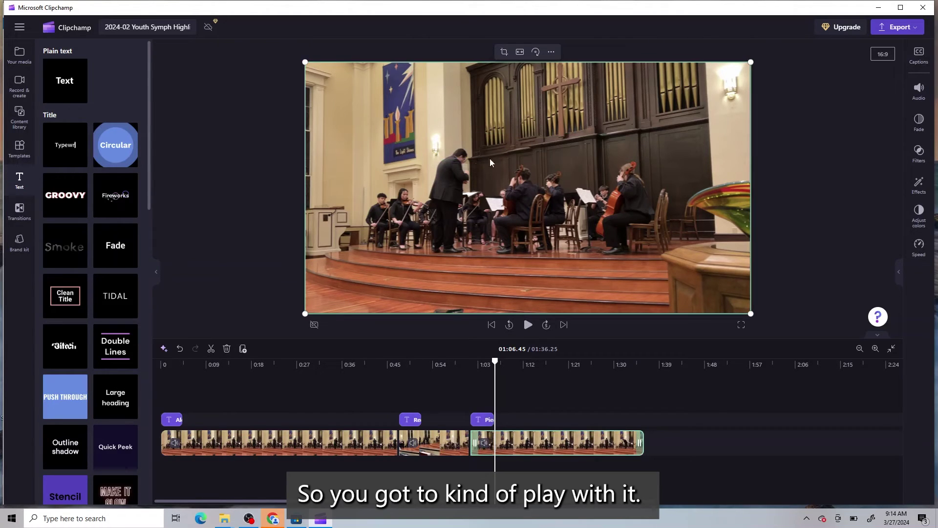
{"action": "left_click", "coordinate": [485, 364]}
{"action": "left_click_drag", "start_coordinate": [518, 173], "coordinate": [400, 286]}
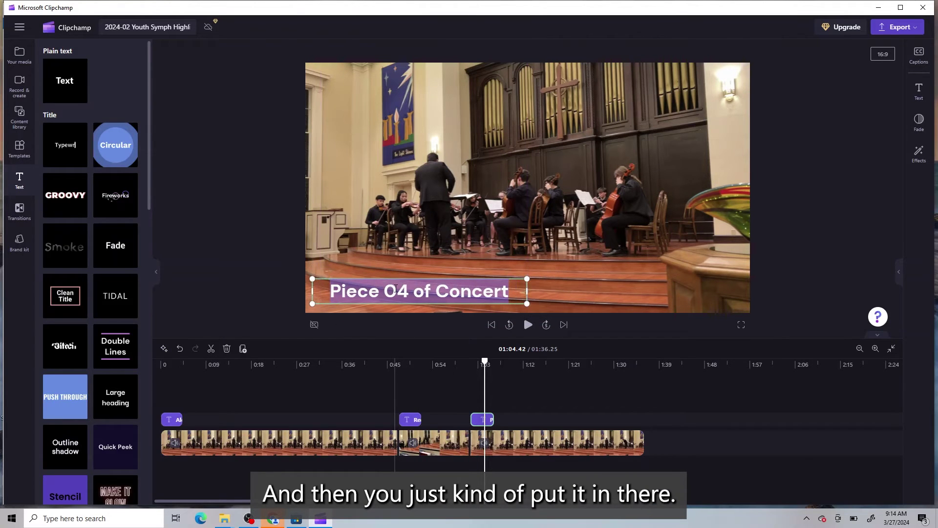
{"action": "left_click", "coordinate": [487, 424]}
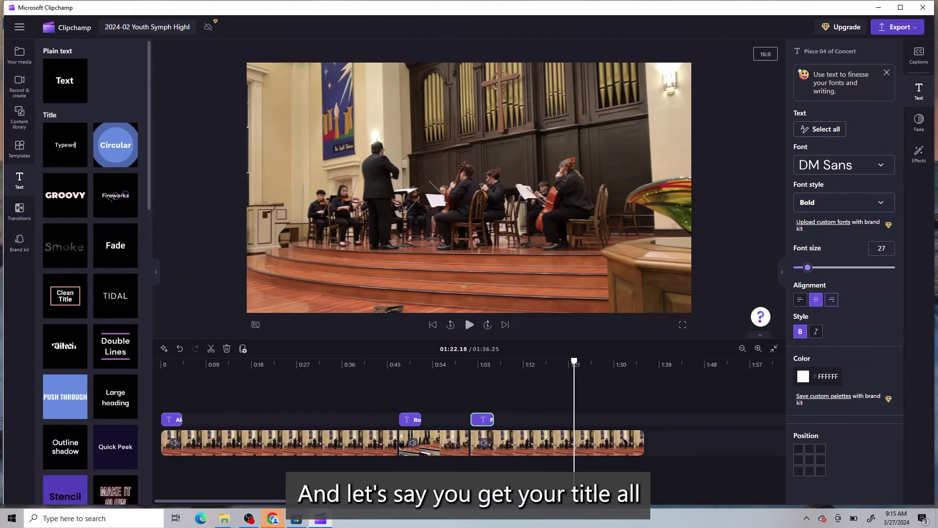
{"action": "left_click", "coordinate": [479, 417]}
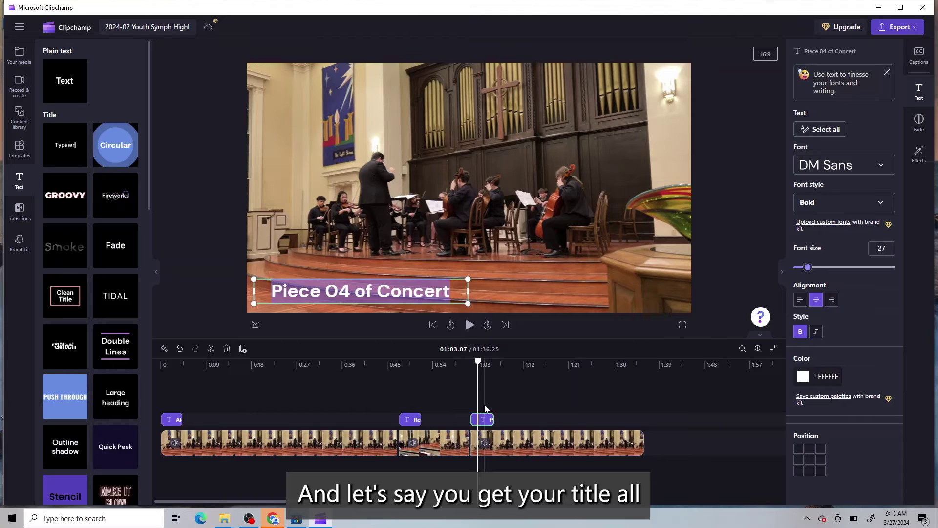
{"action": "left_click", "coordinate": [481, 429]}
{"action": "left_click", "coordinate": [484, 422]}
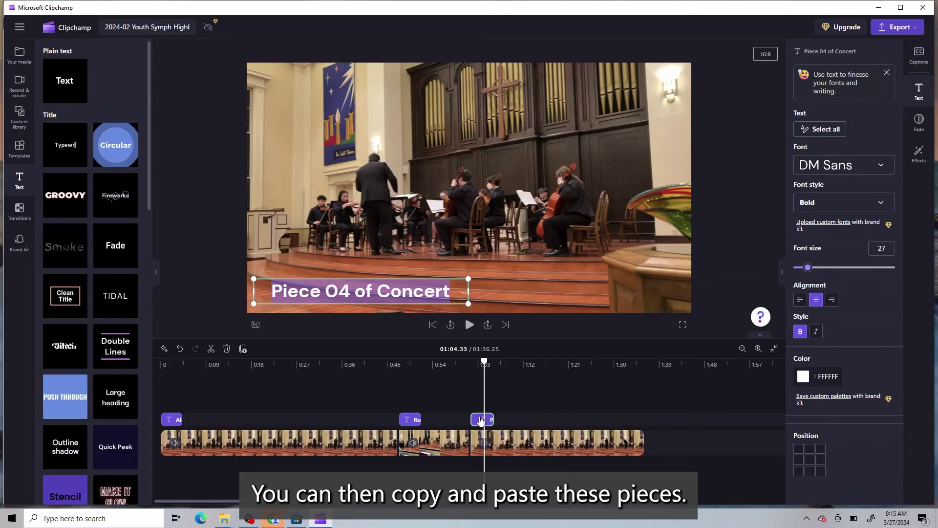
{"action": "right_click", "coordinate": [481, 420]}
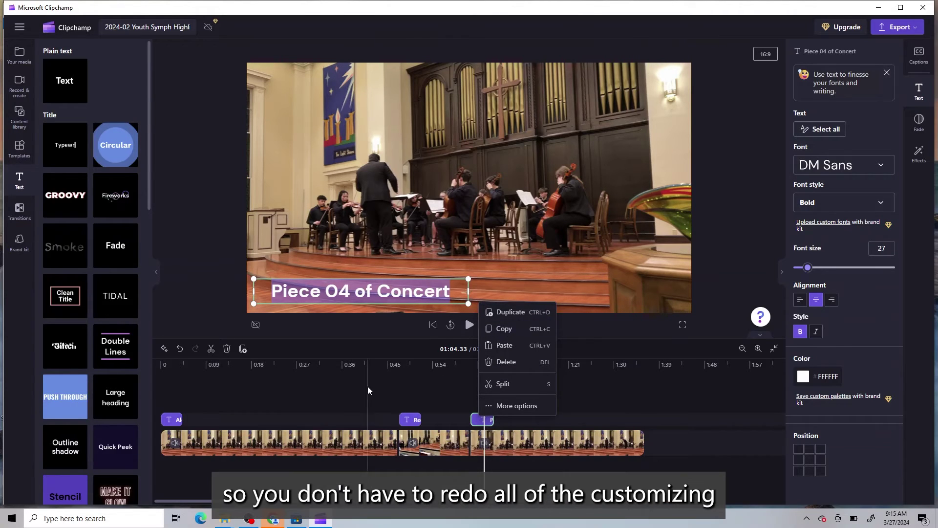
{"action": "left_click", "coordinate": [604, 414]}
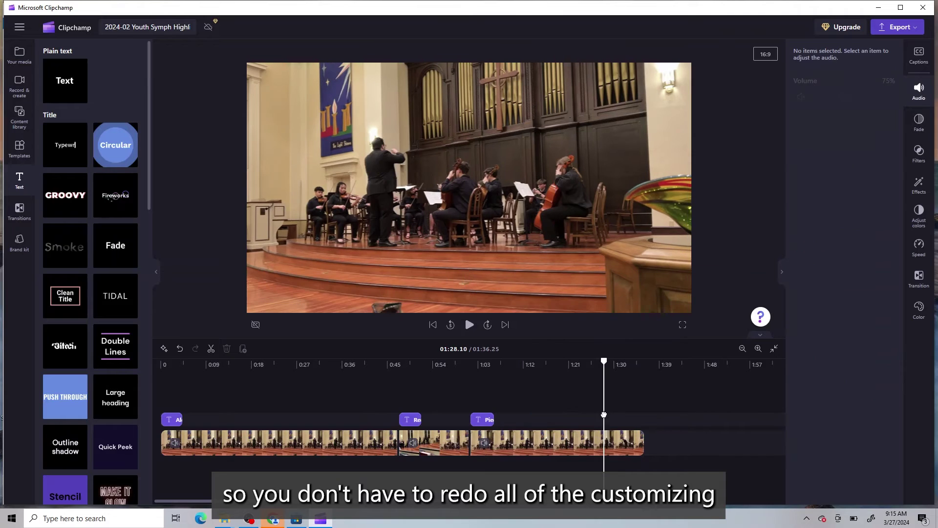
{"action": "left_click", "coordinate": [477, 364]}
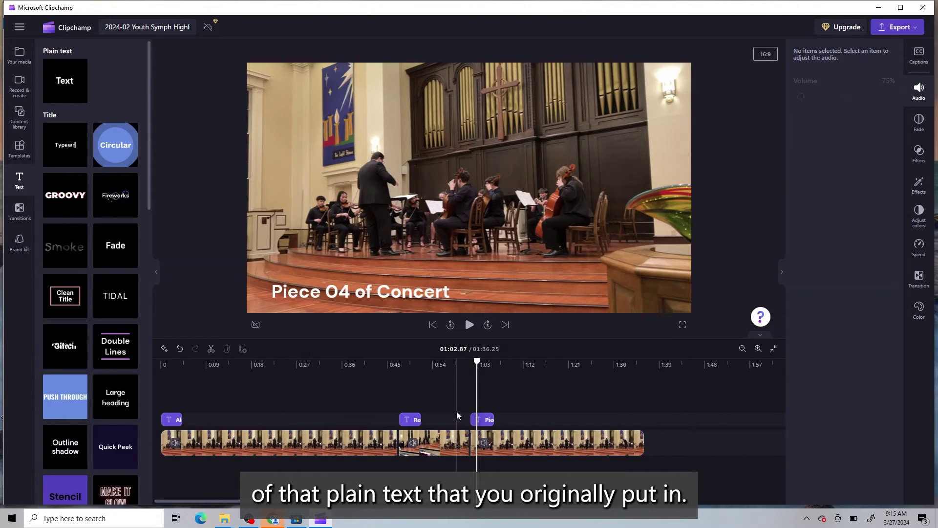
{"action": "left_click", "coordinate": [486, 421]}
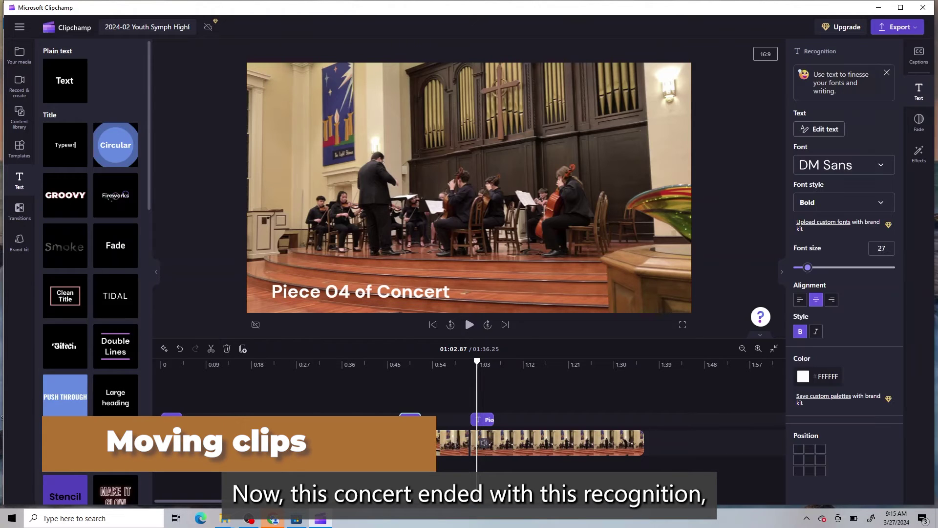
- Drag the recognition clip and its title after the last clip, then delete all visual gaps (1:36.25)
{"action": "left_click", "coordinate": [431, 445], "text": "shift"}
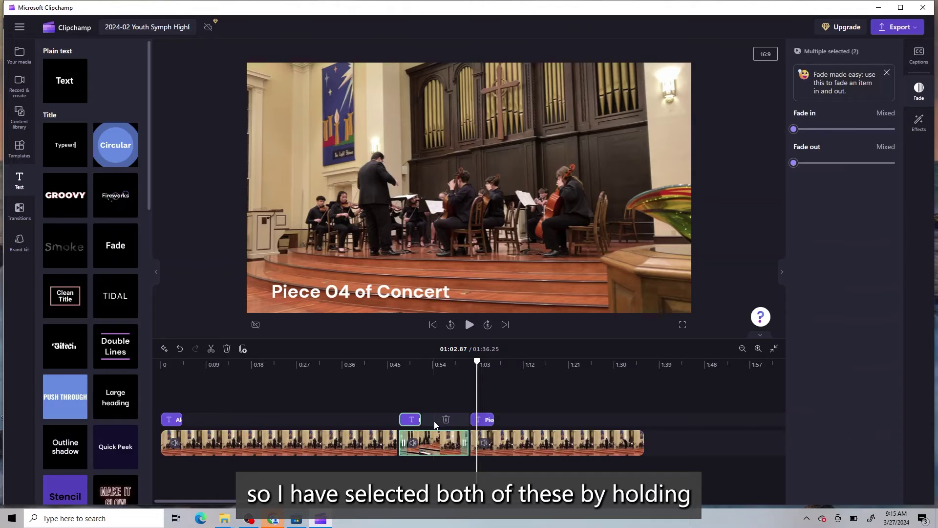
{"action": "left_click", "coordinate": [434, 423]}
{"action": "left_click", "coordinate": [410, 421]}
{"action": "left_click", "coordinate": [422, 443], "text": "ctrl"}
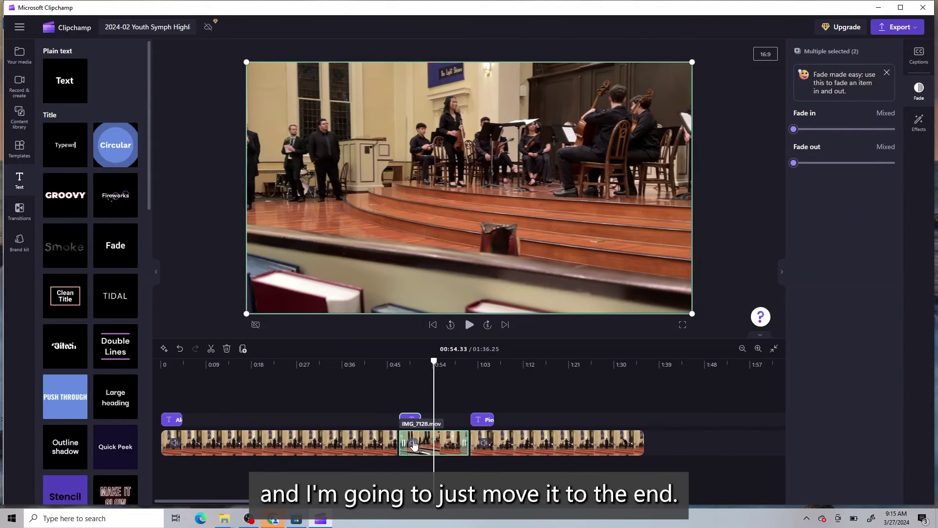
{"action": "mouse_move", "coordinate": [413, 443]}
{"action": "left_mouse_down"}
{"action": "mouse_move", "coordinate": [628, 386]}
{"action": "mouse_move", "coordinate": [689, 429]}
{"action": "mouse_move", "coordinate": [660, 443]}
{"action": "left_mouse_up"}
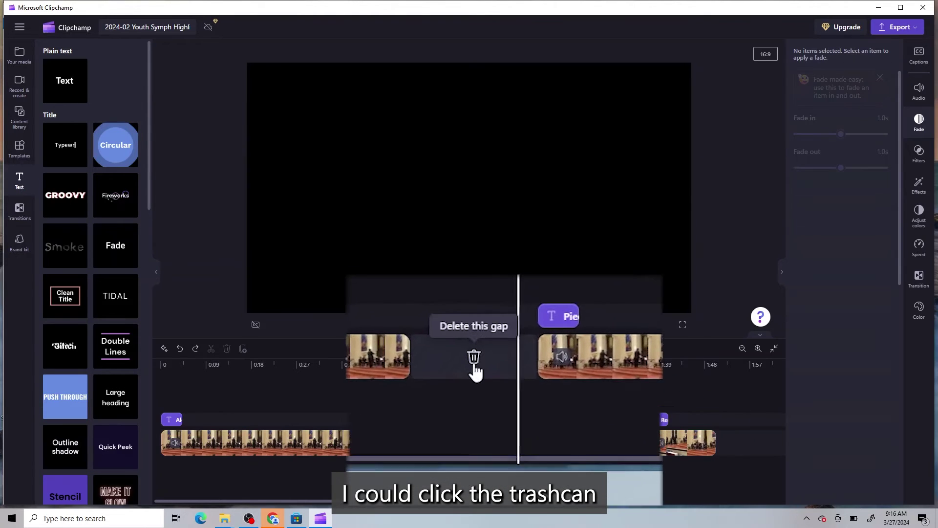
{"action": "right_click", "coordinate": [423, 441]}
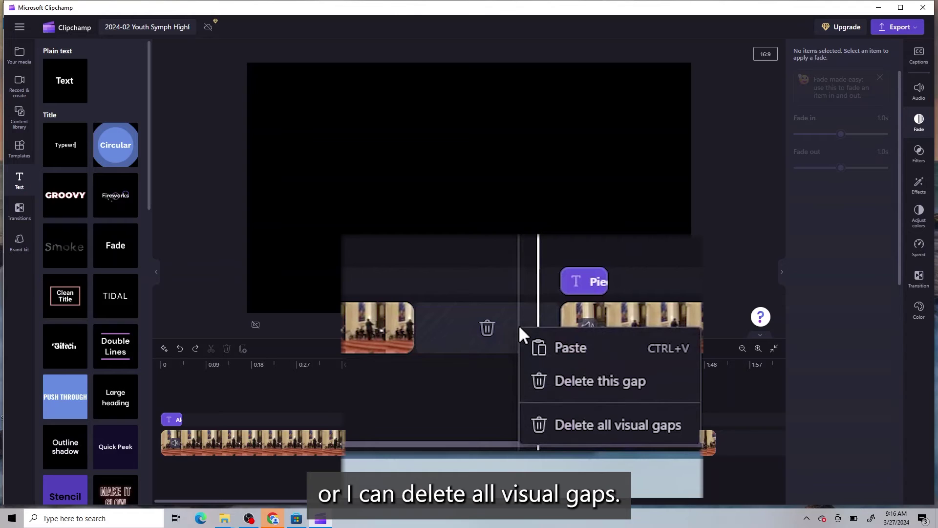
{"action": "left_click", "coordinate": [644, 432]}
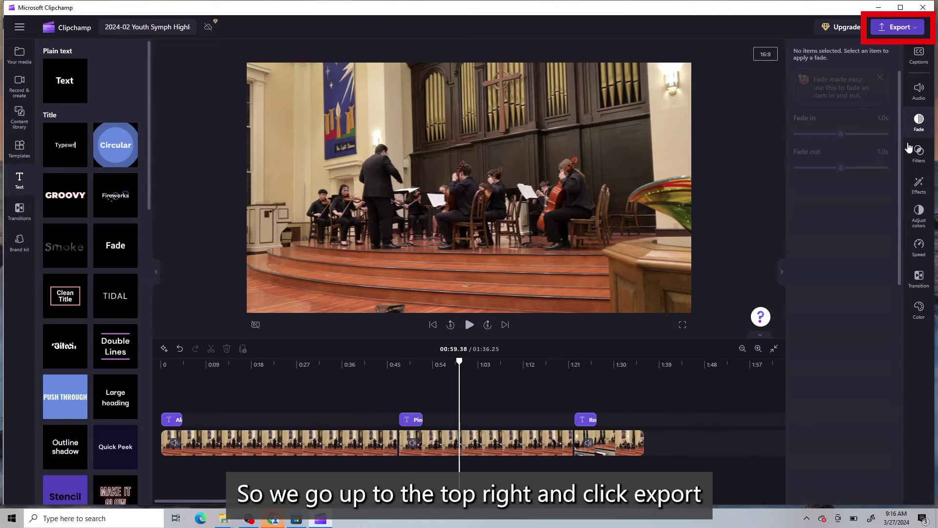
- Export the highlights video at 1080p video quality
{"action": "left_click", "coordinate": [899, 28]}
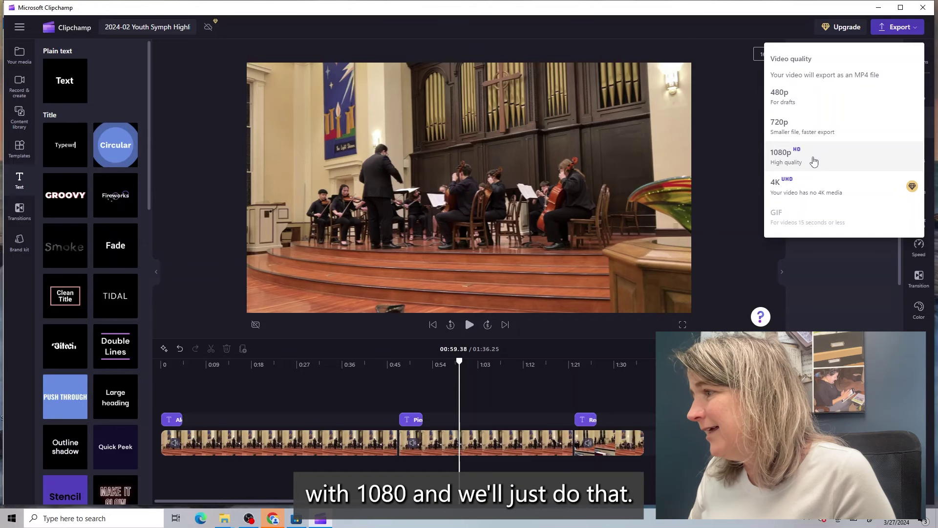
{"action": "left_click", "coordinate": [813, 158]}
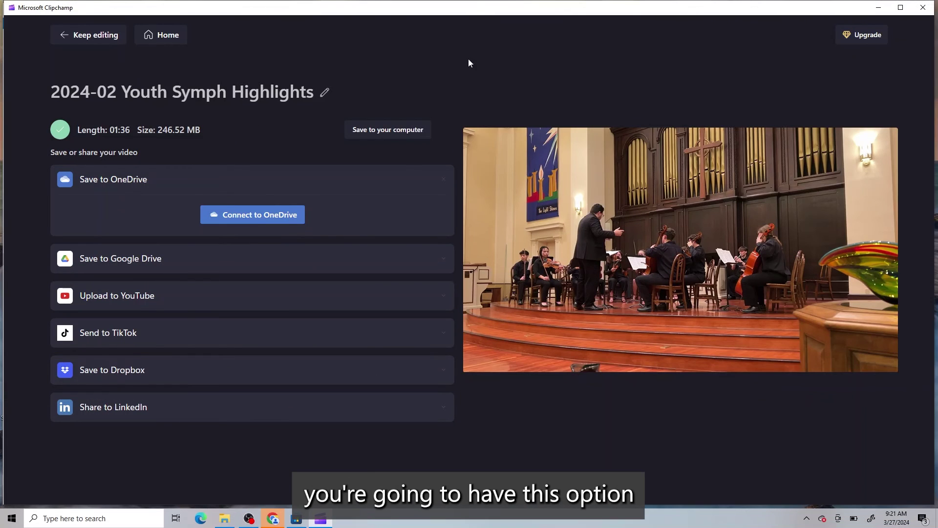
- Choose to save the finished 1:36 export to the computer
{"action": "left_click", "coordinate": [370, 134]}
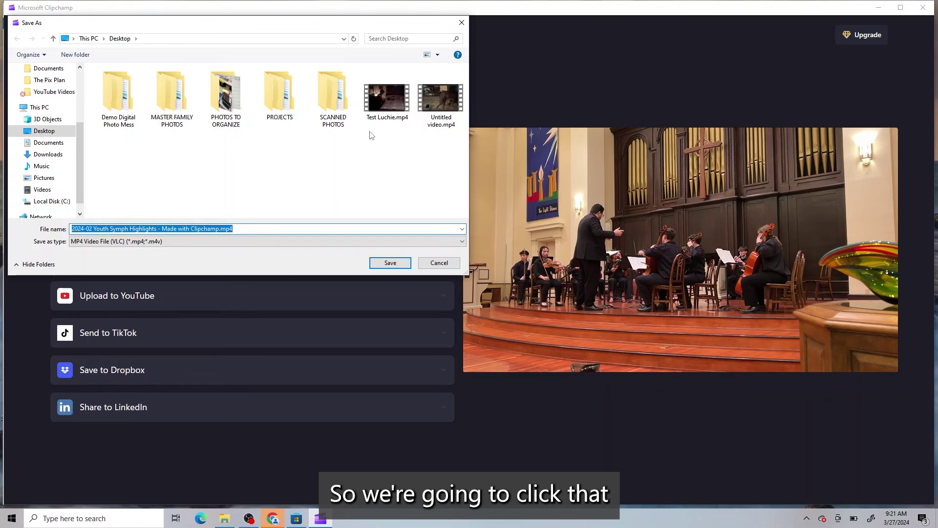
- Browse to MASTER FAMILY PHOTOS > 2020s Photos > 2024 Photos > youth symphony concert folder
{"action": "double_click", "coordinate": [177, 98]}
{"action": "double_click", "coordinate": [130, 134]}
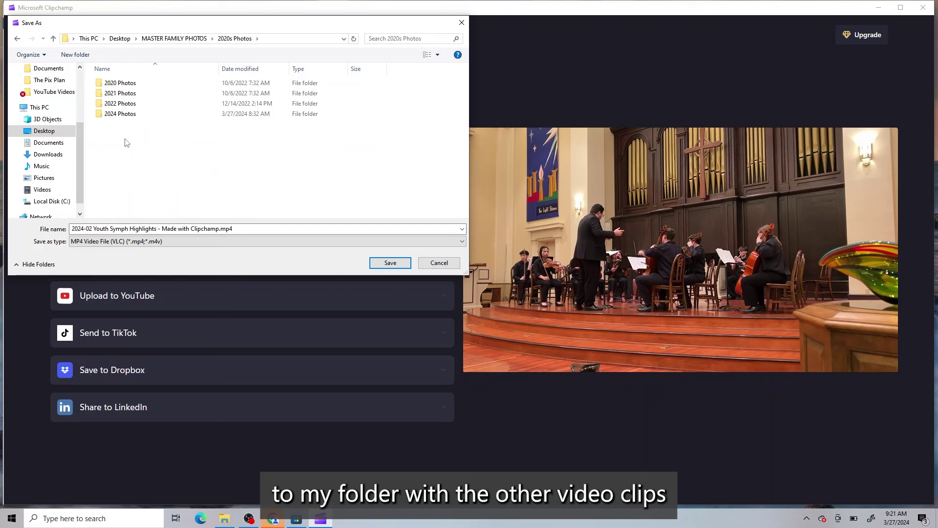
{"action": "double_click", "coordinate": [131, 123]}
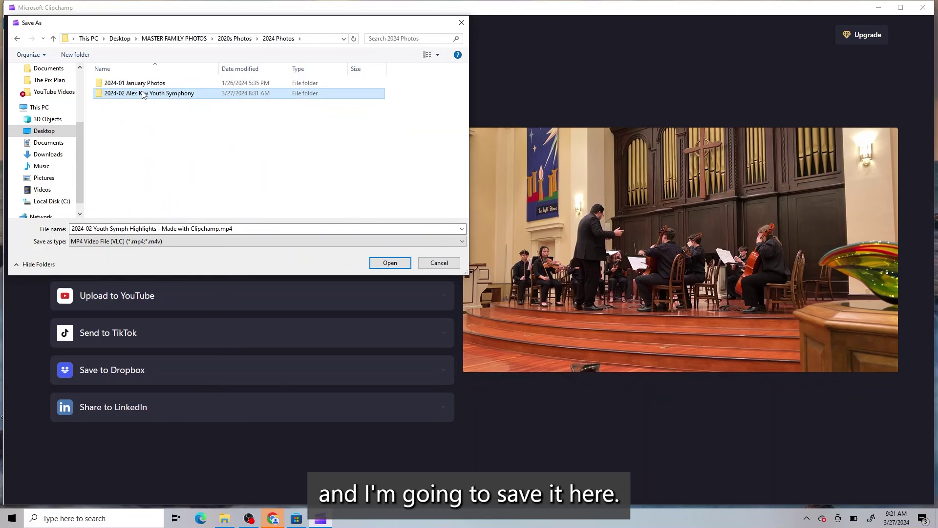
{"action": "double_click", "coordinate": [143, 94]}
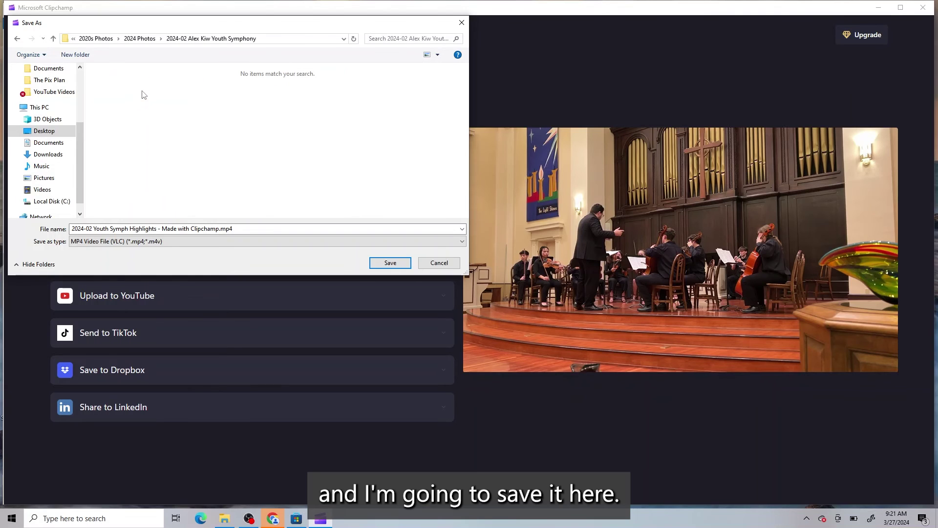
- Drop ' - Made with Clipchamp' from the name and save as 2024-02 Youth Symph Highlights.mp4
{"action": "left_click", "coordinate": [218, 229]}
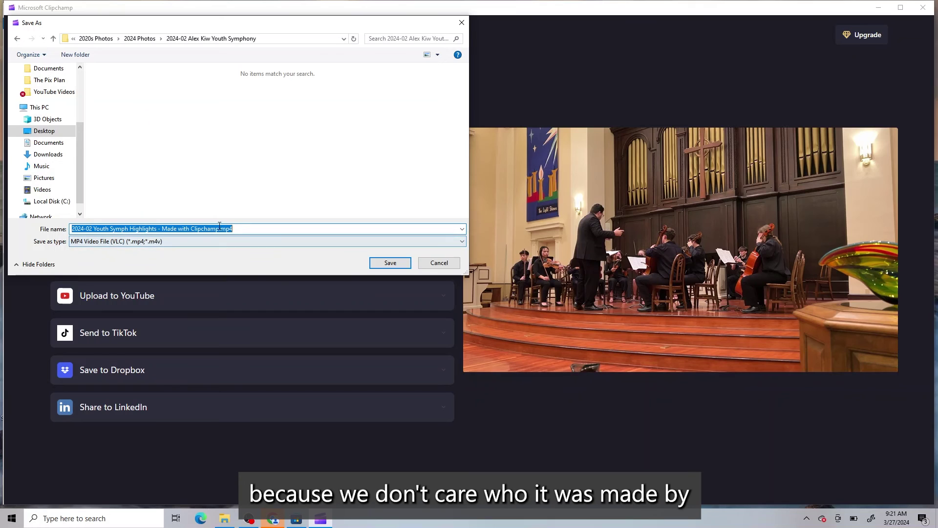
{"action": "left_click", "coordinate": [224, 229]}
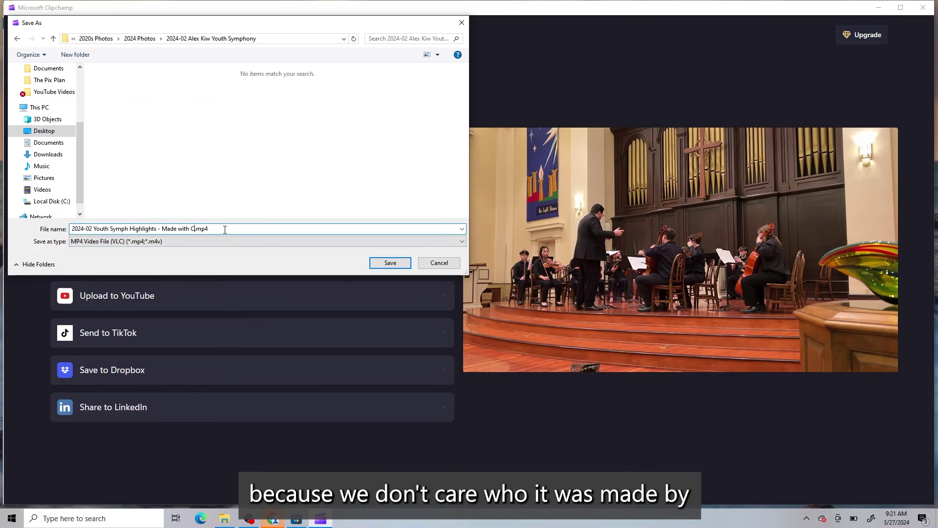
{"action": "key", "text": "BackSpace"}
{"action": "key", "text": "BackSpace"}
{"action": "key", "text": "BackSpace"}
{"action": "key", "text": "BackSpace"}
{"action": "key", "text": "BackSpace"}
{"action": "key", "text": "BackSpace"}
{"action": "key", "text": "BackSpace"}
{"action": "key", "text": "BackSpace"}
{"action": "key", "text": "BackSpace"}
{"action": "key", "text": "Return"}
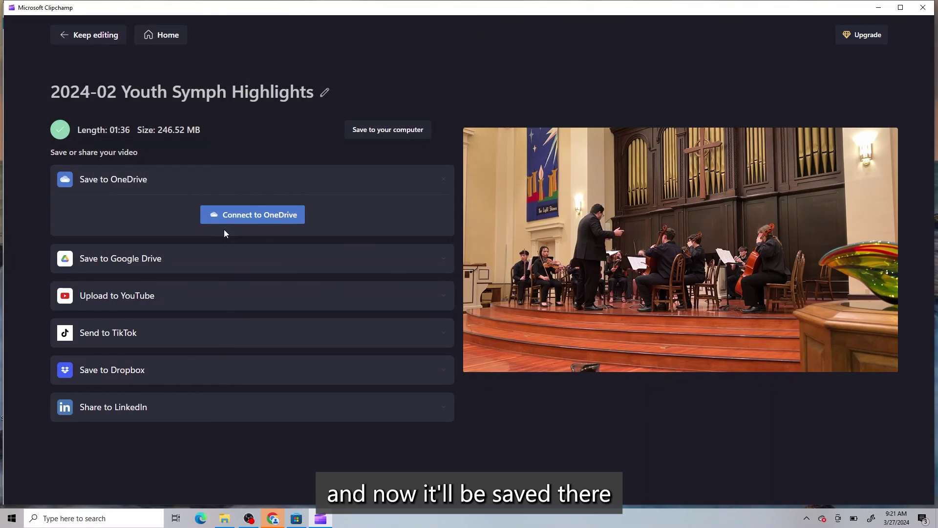
- Bring the File Explorer concert folder forward to show the new MP4 beside the .mov clips
{"action": "left_click", "coordinate": [233, 476]}
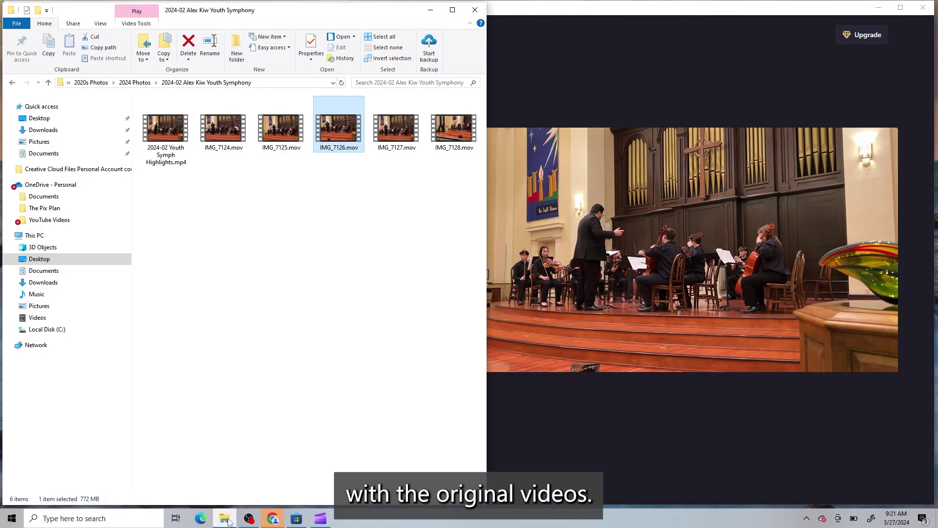